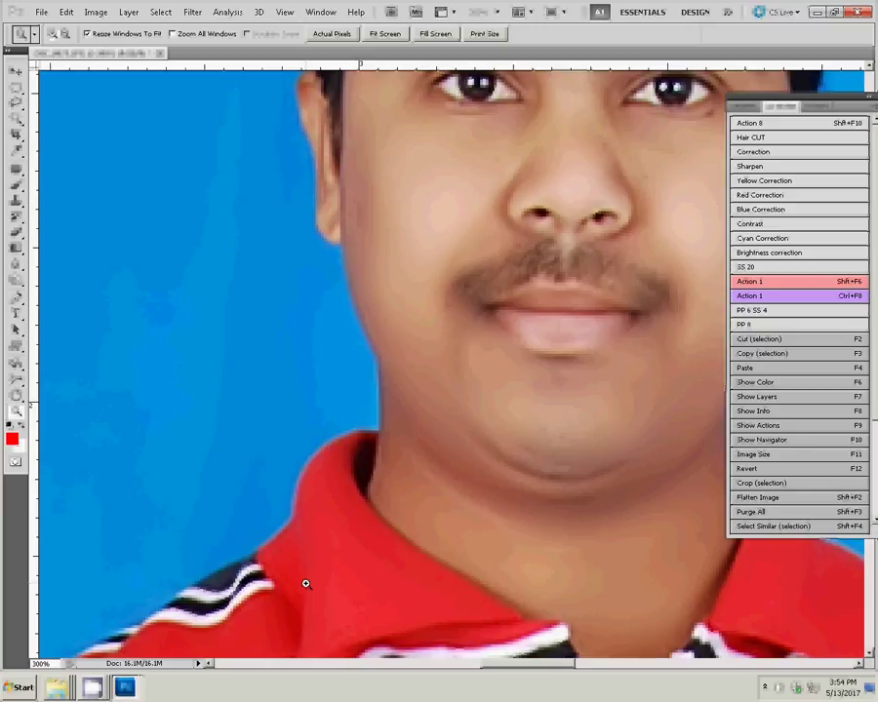
- Zoom to 400% and start the pen path at the ear, curving over the hair top
click(143, 437)
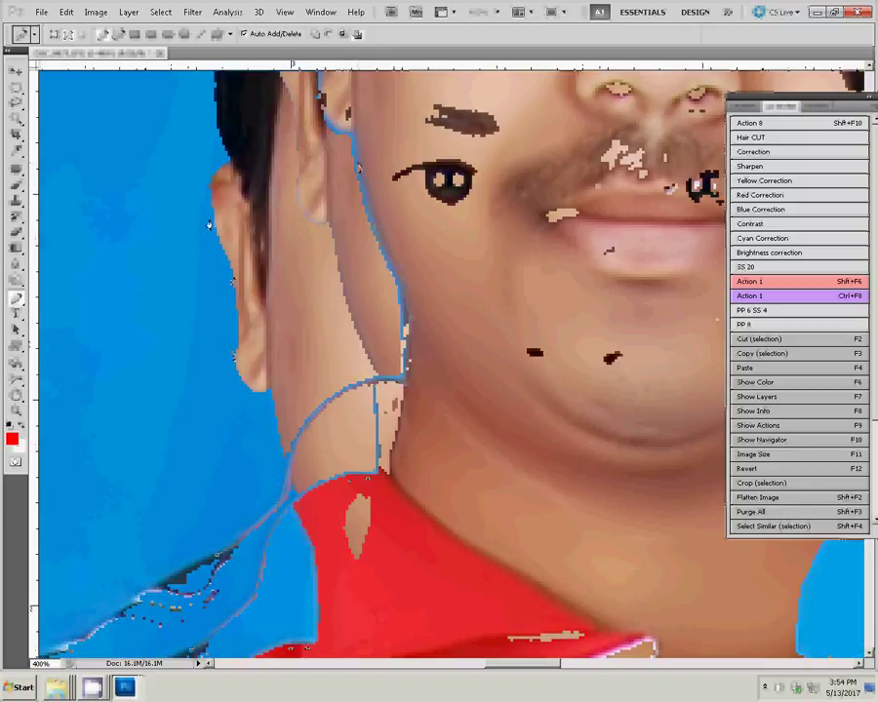
click(208, 223)
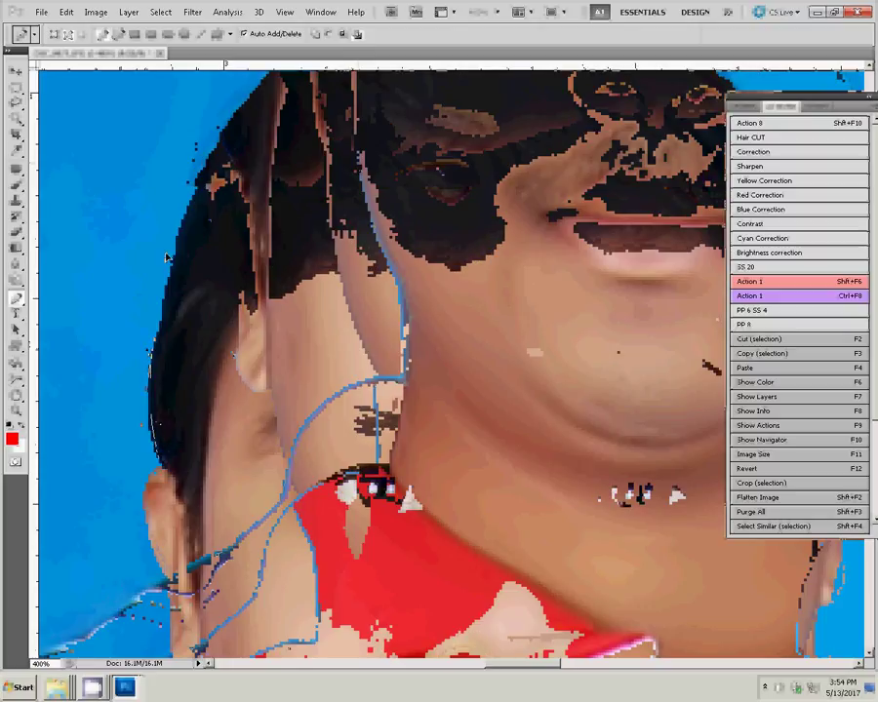
click(207, 251)
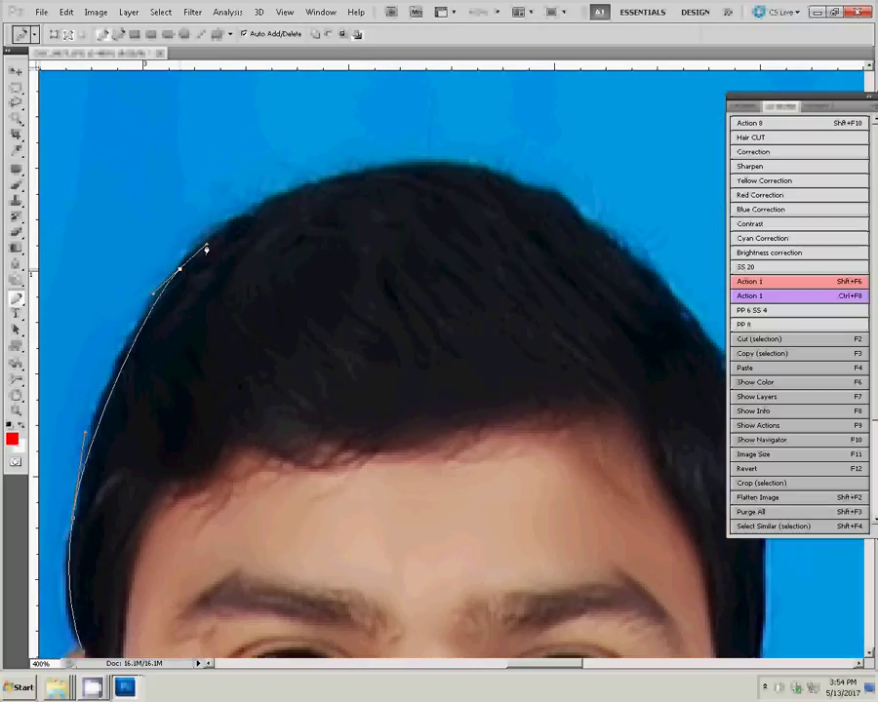
drag(207, 251, 226, 226)
click(356, 178)
drag(478, 211, 477, 205)
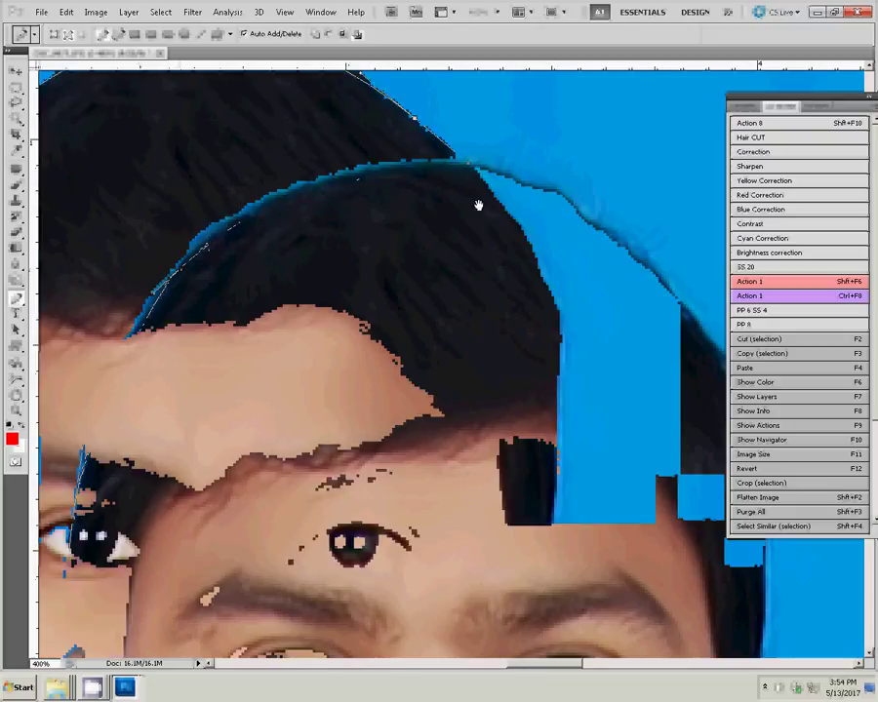
- Extend the pen path down the side of the hair past the face toward the shoulder
click(529, 302)
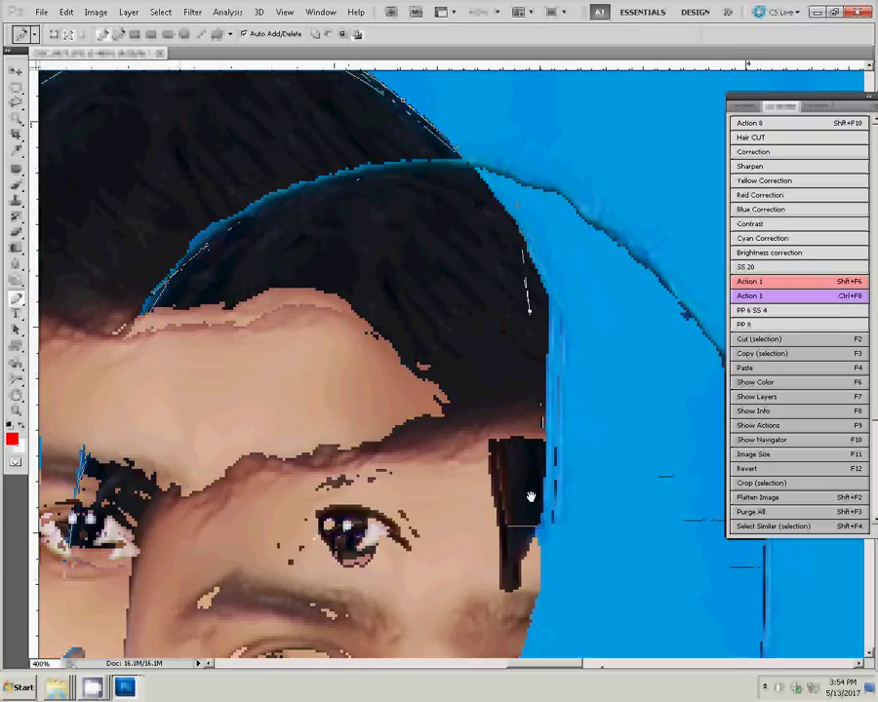
drag(531, 497, 551, 264)
click(551, 263)
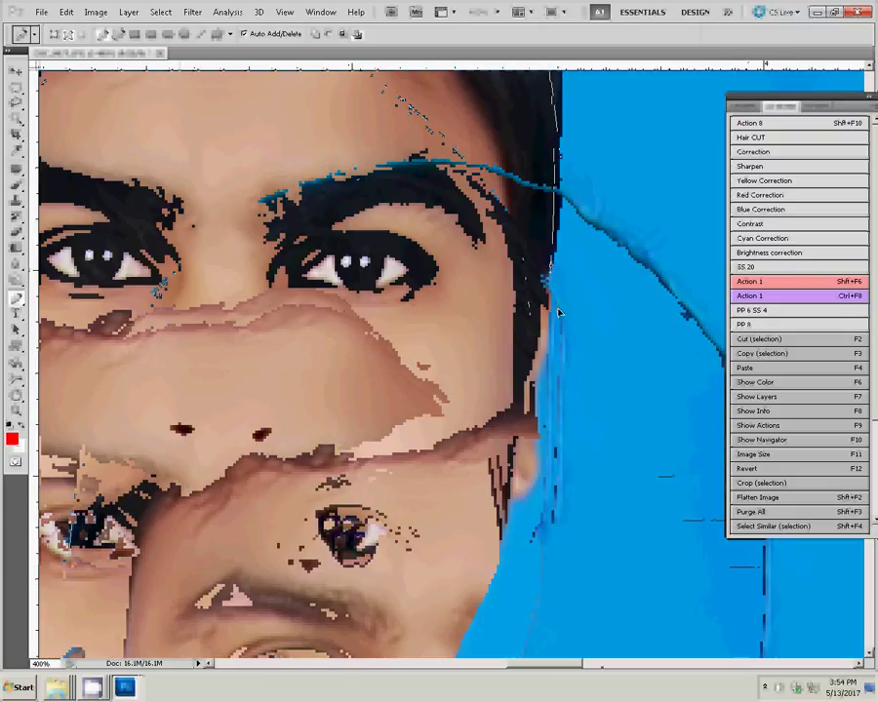
drag(535, 407, 549, 205)
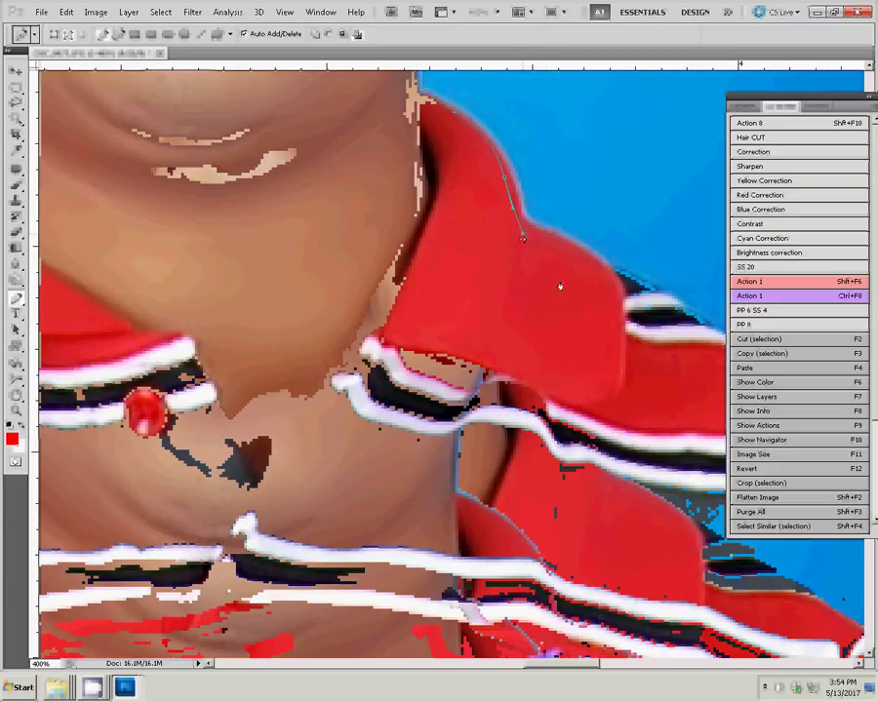
drag(660, 308, 316, 190)
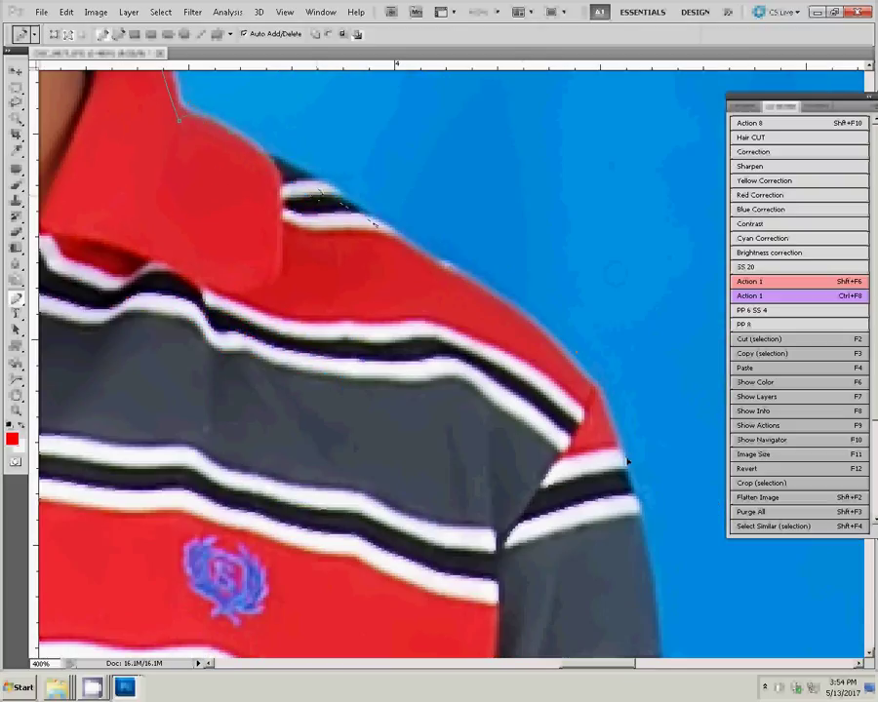
- Add pen anchors along the shoulder curve, down the arm's edge and around the hand
drag(602, 400, 494, 224)
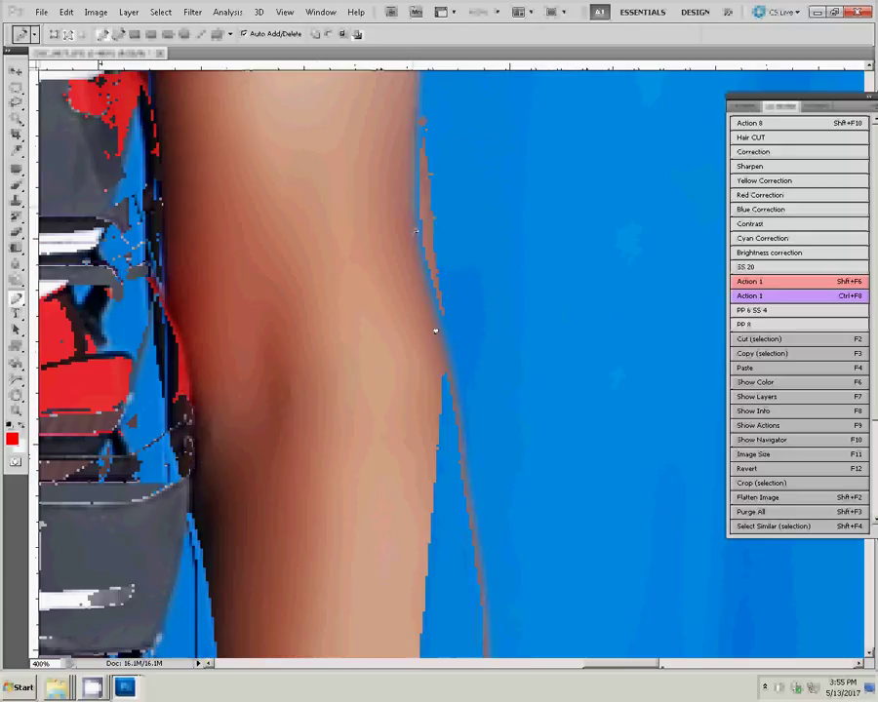
click(424, 417)
click(421, 489)
click(413, 527)
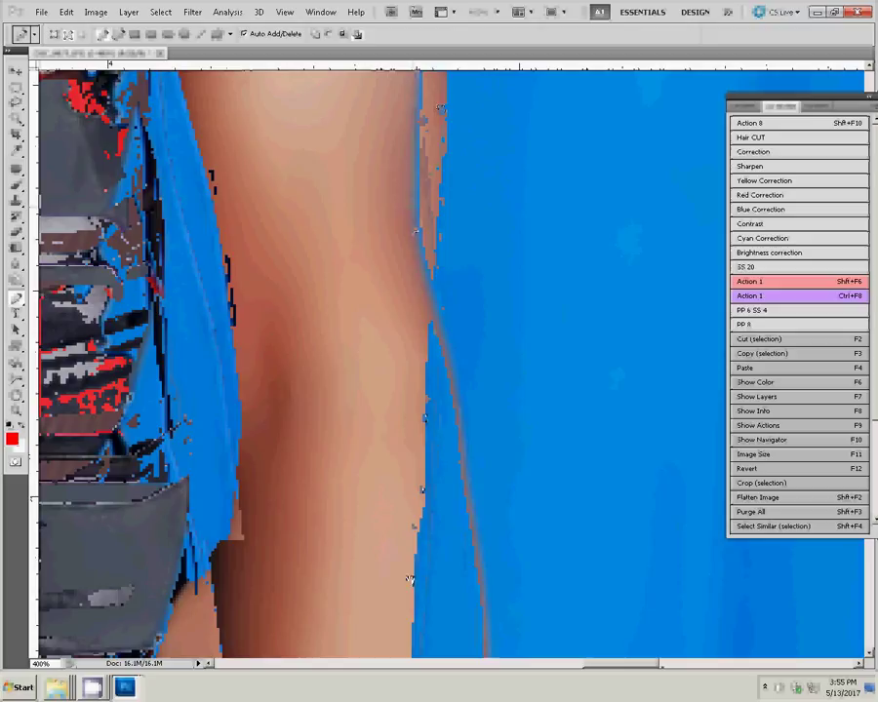
click(439, 356)
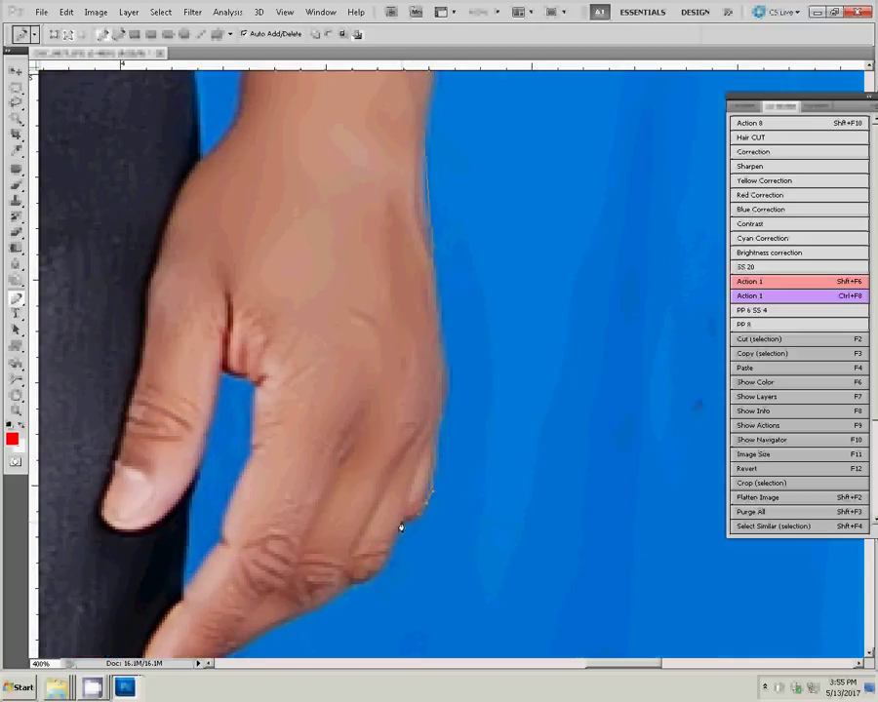
click(400, 528)
drag(370, 589, 469, 269)
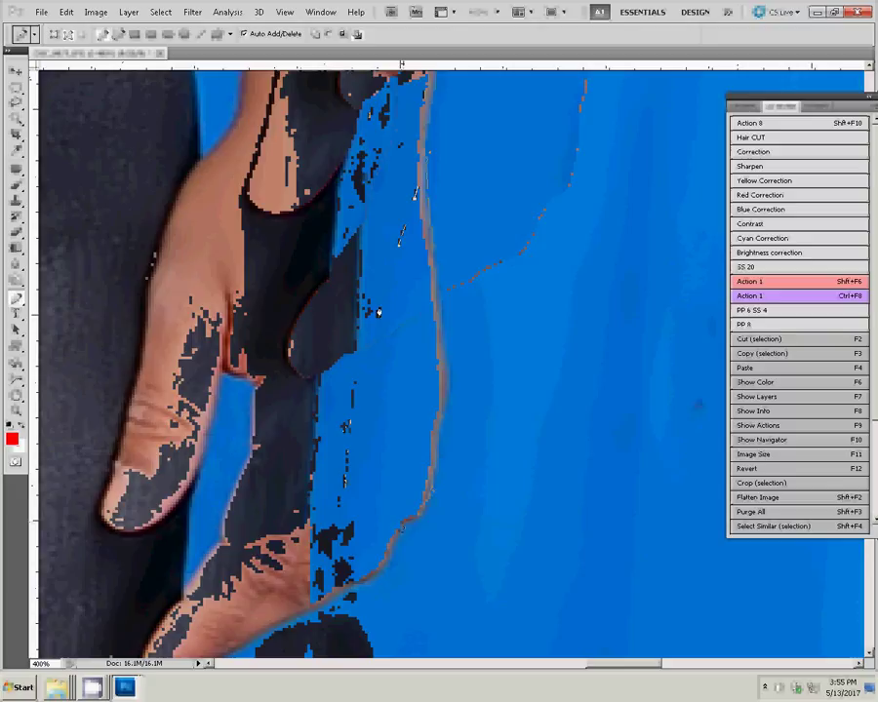
- Trace the pen path down the trouser leg edge and around its hem
drag(346, 425, 400, 200)
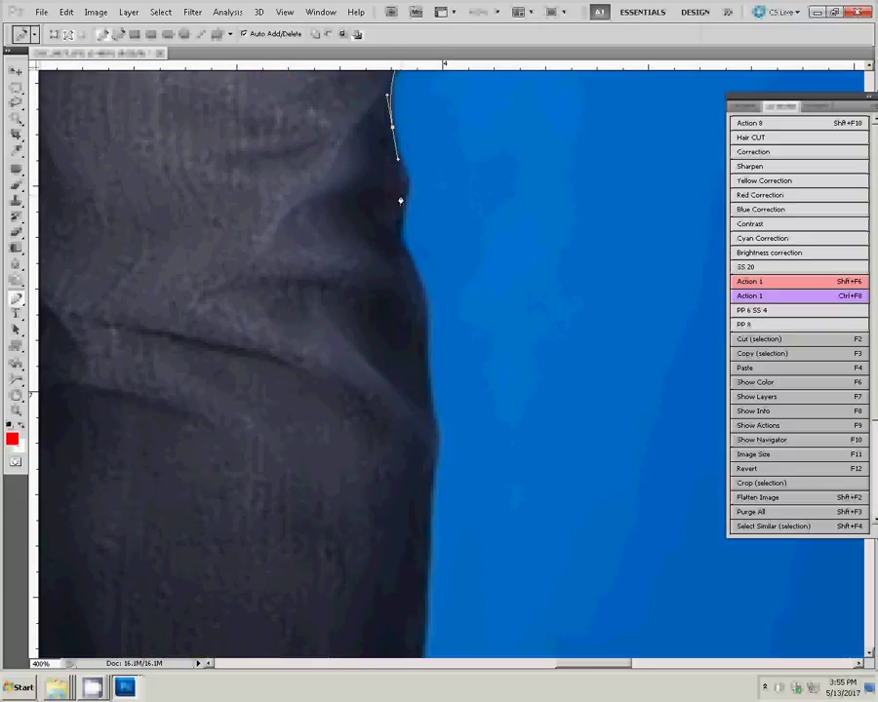
click(400, 199)
click(397, 252)
mouse_move(425, 153)
mouse_down()
mouse_move(456, 153)
mouse_move(448, 151)
mouse_up()
click(445, 231)
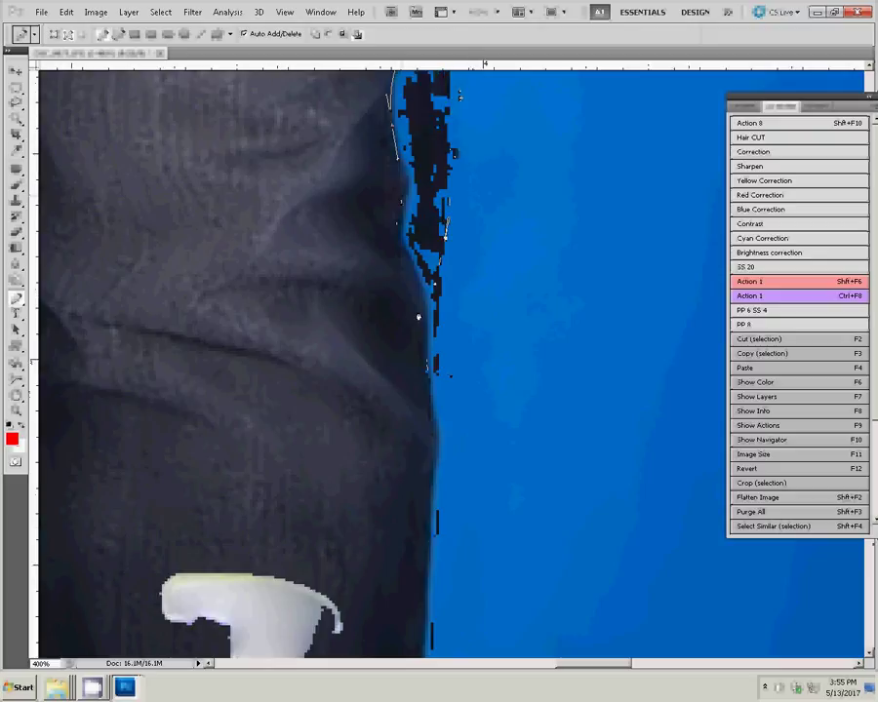
click(358, 401)
drag(405, 488, 392, 512)
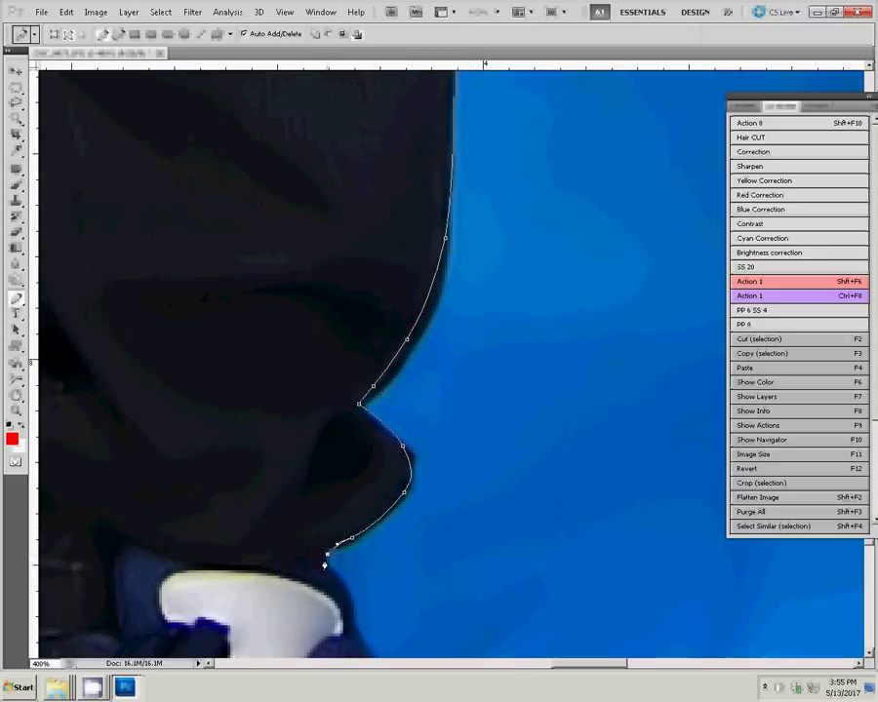
drag(424, 260, 463, 396)
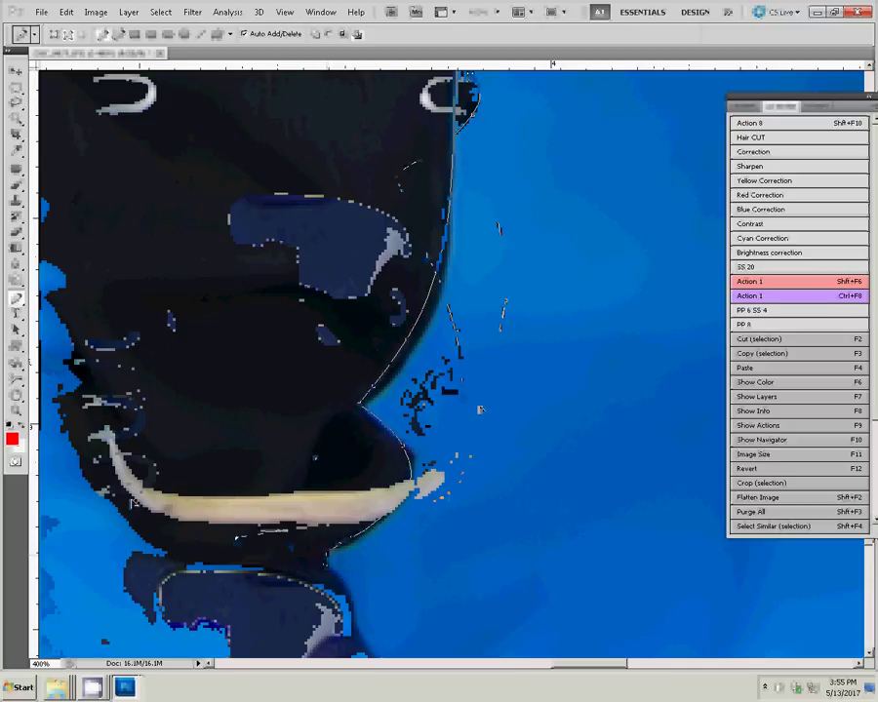
- Continue the path around the shoe and up into the gap between the legs
drag(94, 369, 88, 338)
drag(101, 280, 347, 442)
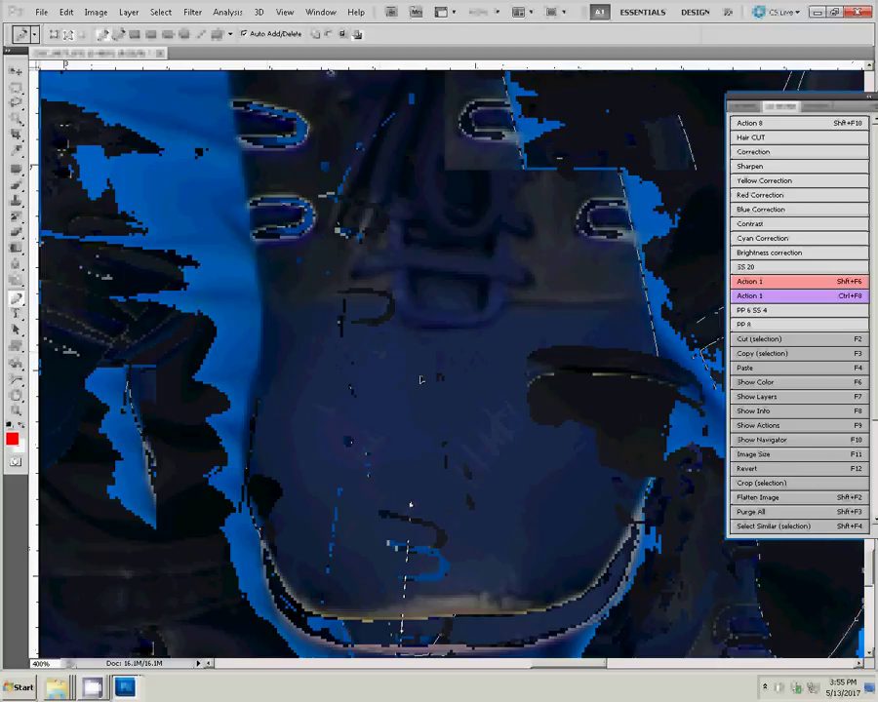
click(420, 379)
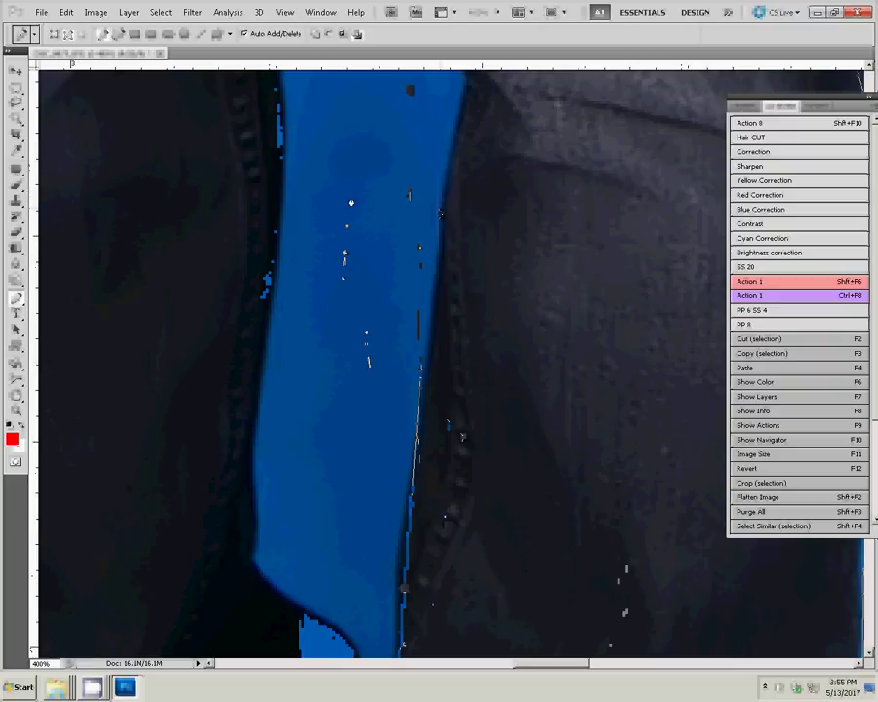
alt+click(343, 383)
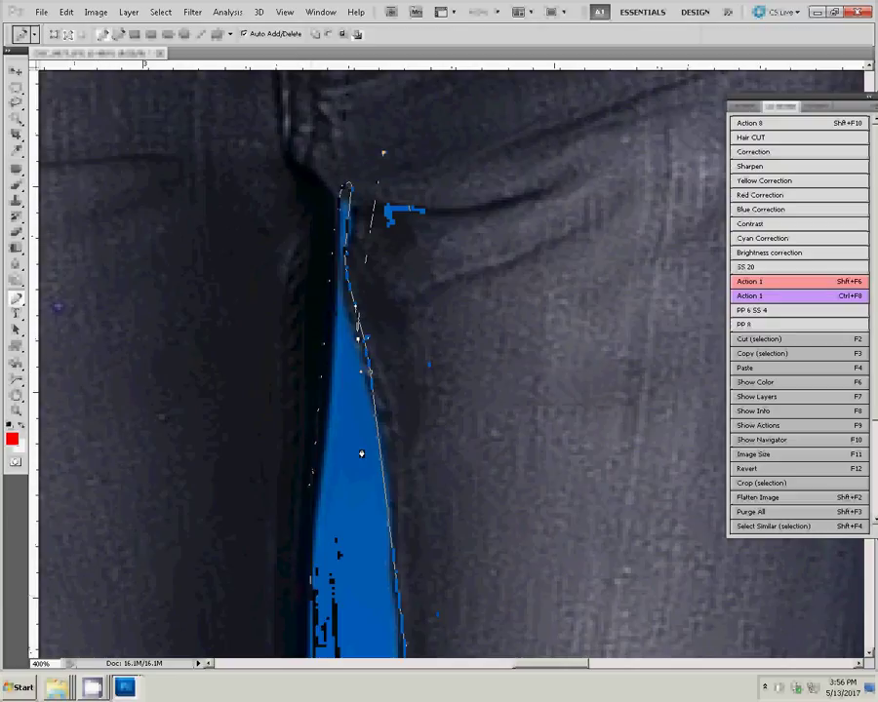
drag(361, 453, 361, 405)
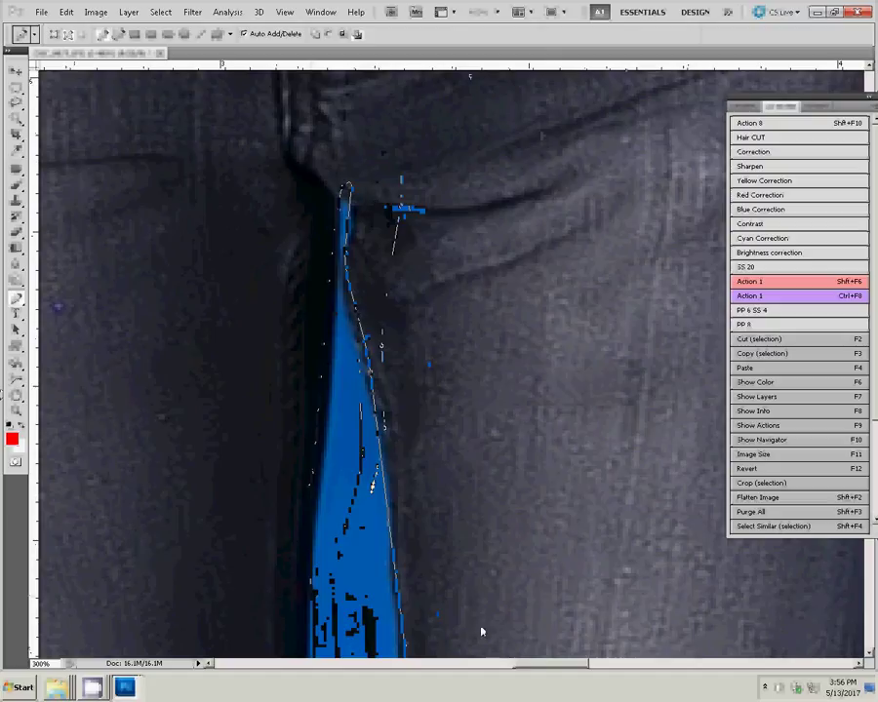
- Zoom out to 300% and trace the path up the second shoe's edge
key(ctrl+minus)
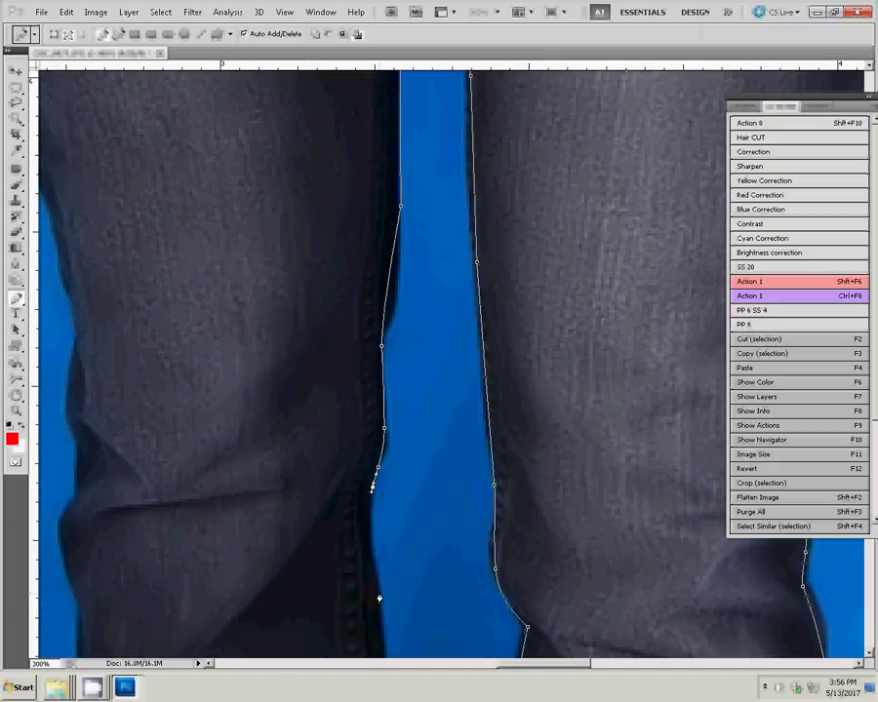
drag(378, 599, 374, 189)
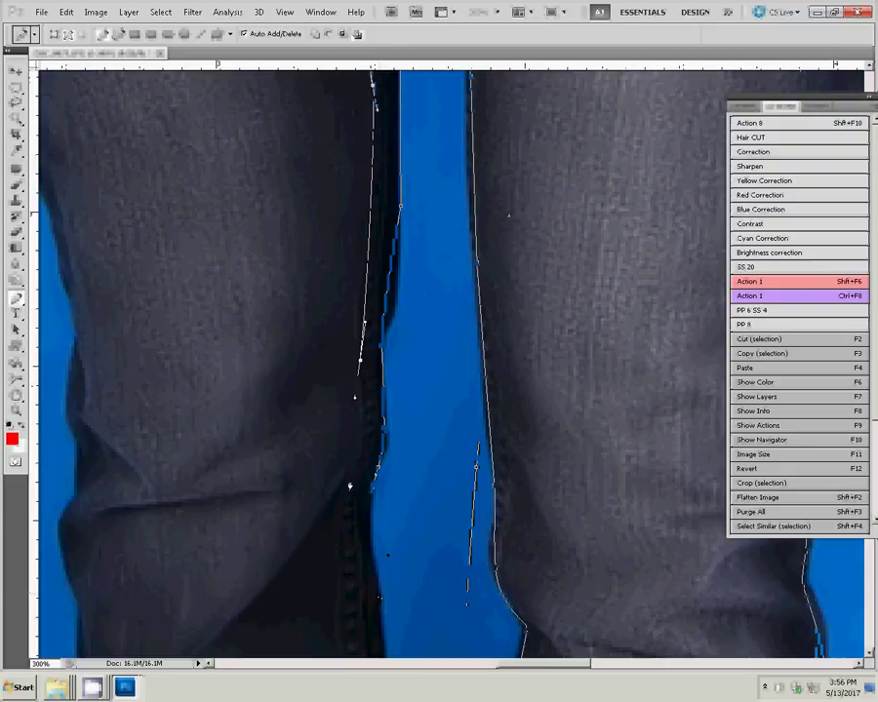
drag(410, 562, 473, 221)
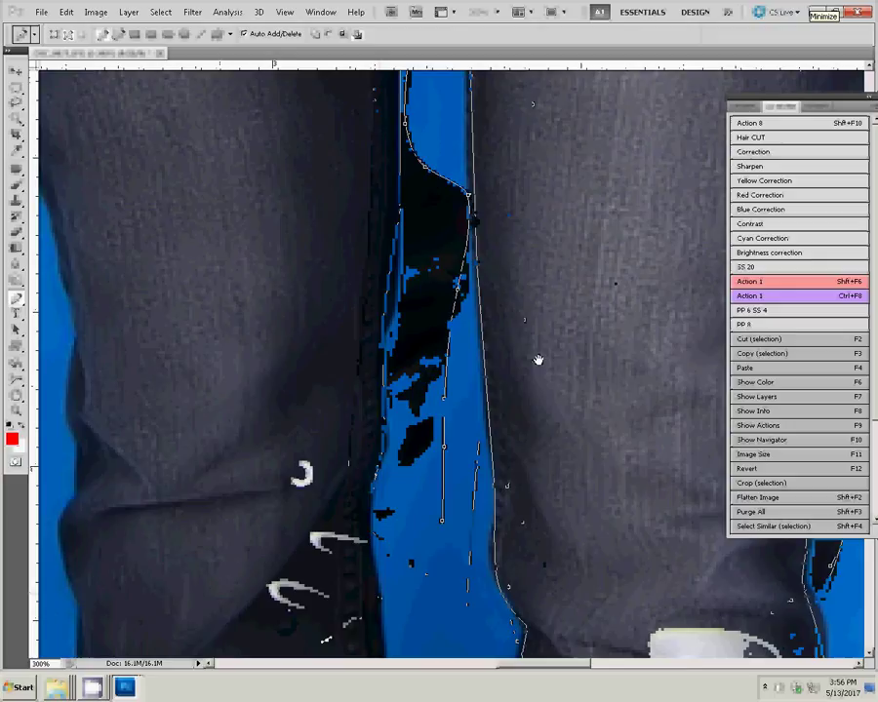
scroll(538, 360, down, 5)
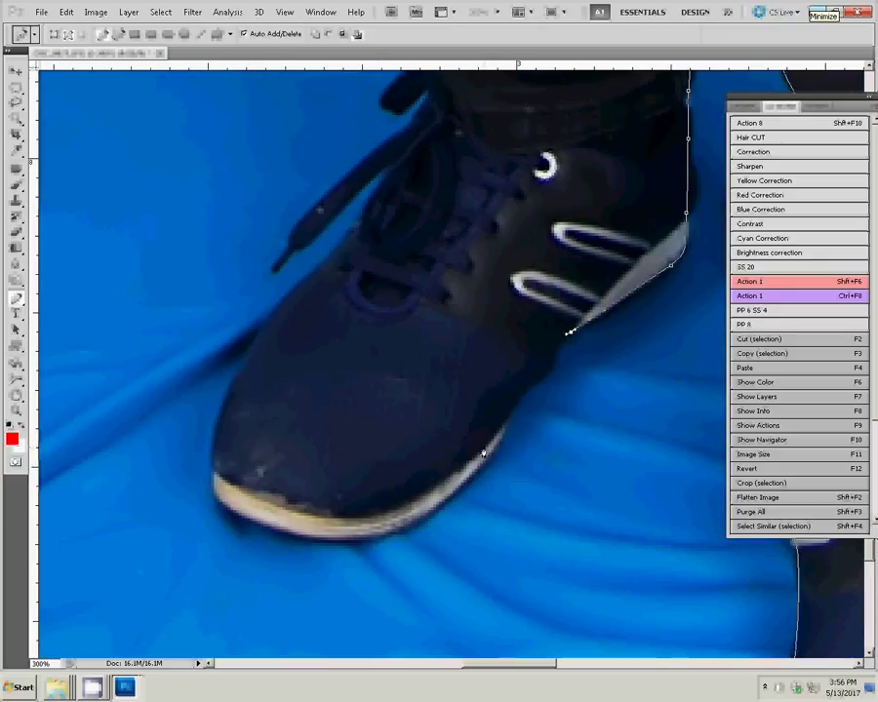
click(204, 469)
click(239, 371)
click(270, 328)
click(365, 210)
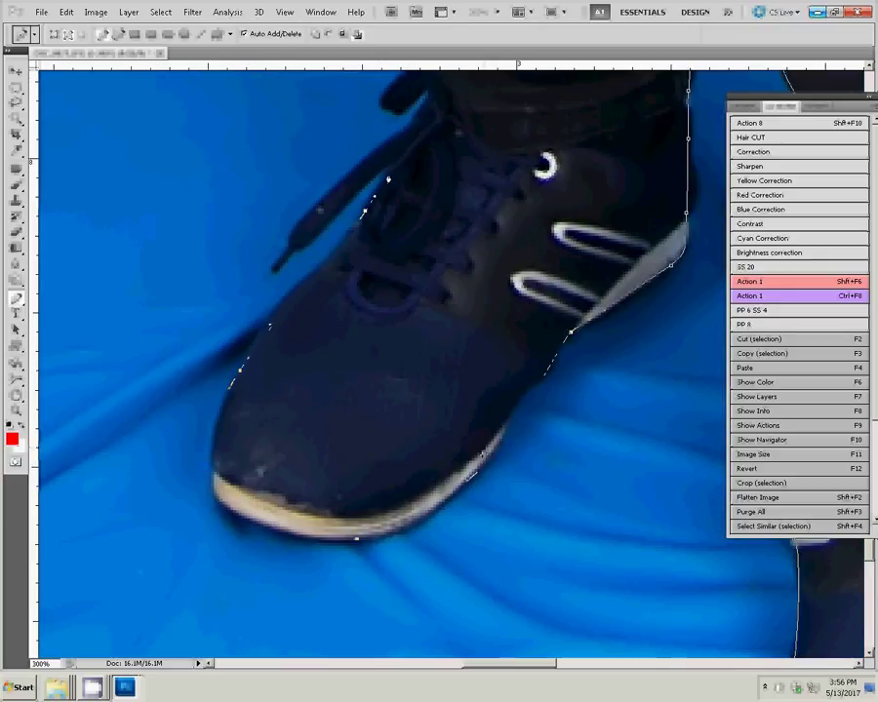
- Trace around the shoelace tip and continue the path up the trouser edge
click(276, 270)
click(310, 213)
mouse_move(335, 187)
mouse_down()
mouse_move(385, 524)
mouse_move(343, 524)
mouse_up()
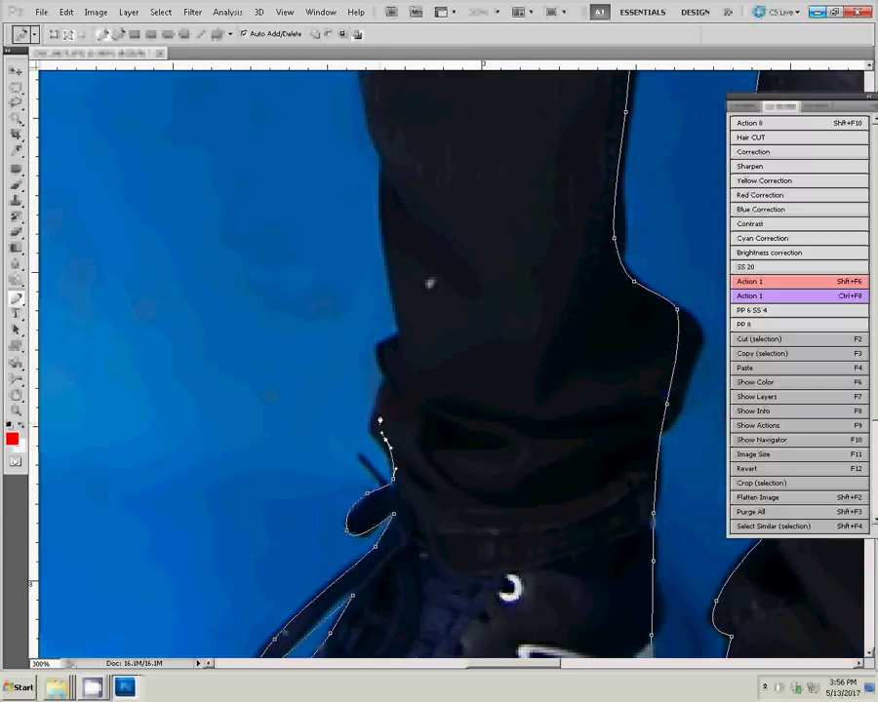
click(377, 166)
drag(388, 474, 411, 461)
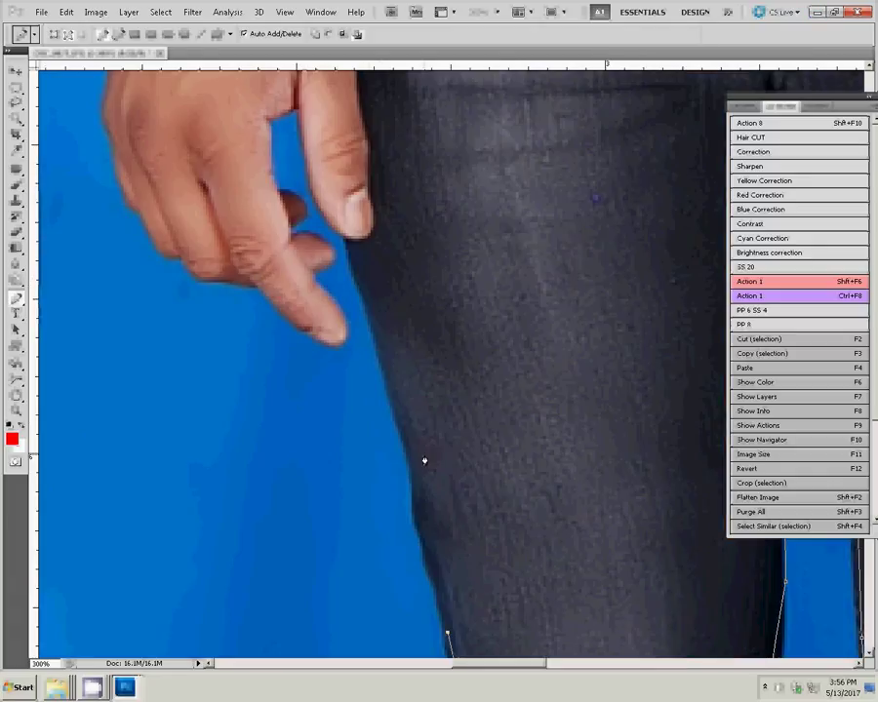
- Trace around the fingertips and hand, then up the arm and sleeve toward the shoulder
click(355, 261)
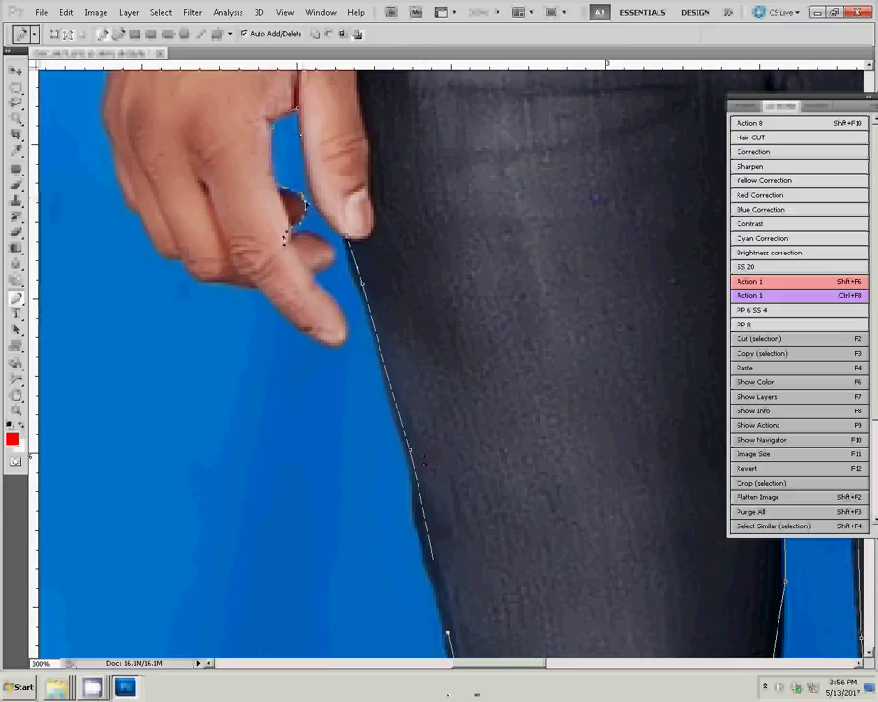
click(314, 281)
drag(108, 86, 229, 290)
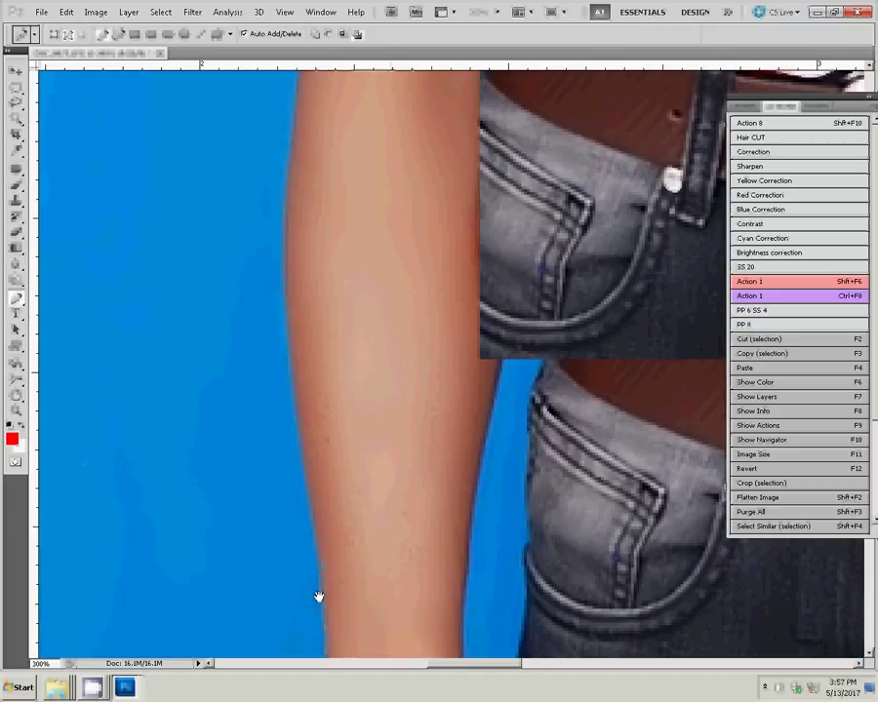
click(281, 491)
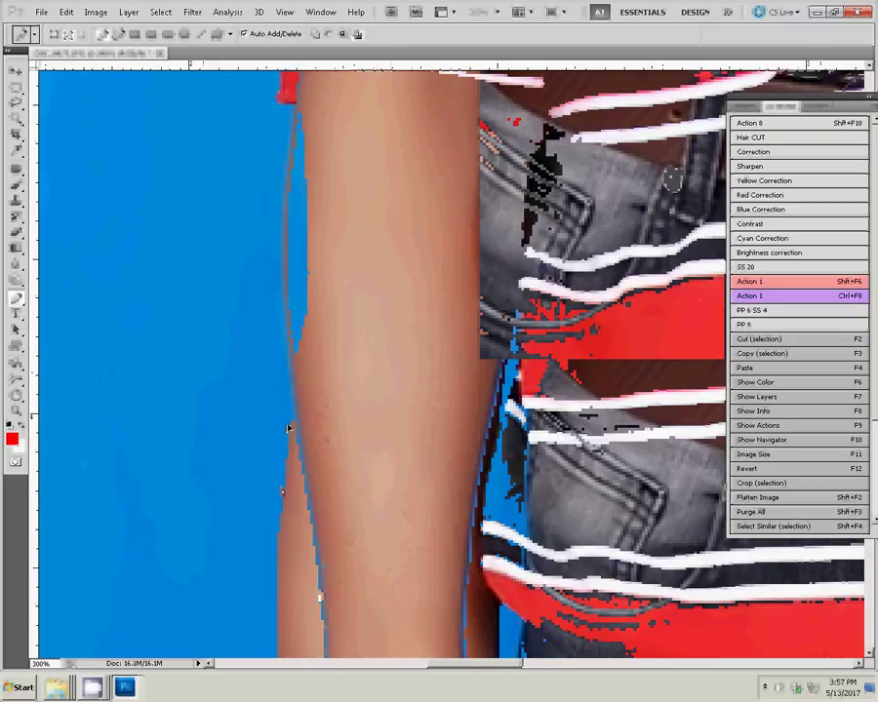
drag(314, 115, 336, 147)
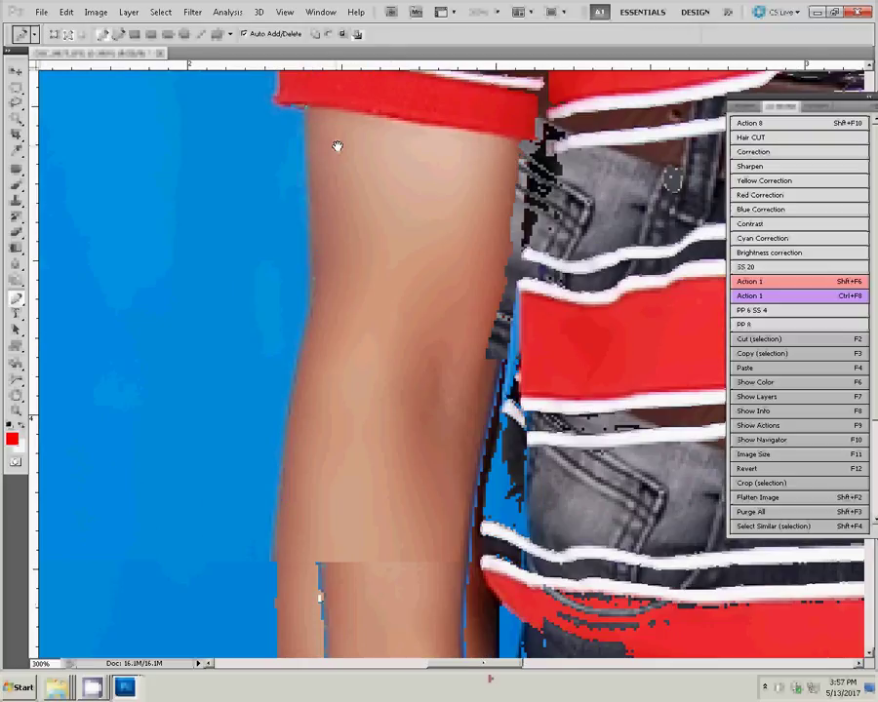
drag(337, 147, 319, 398)
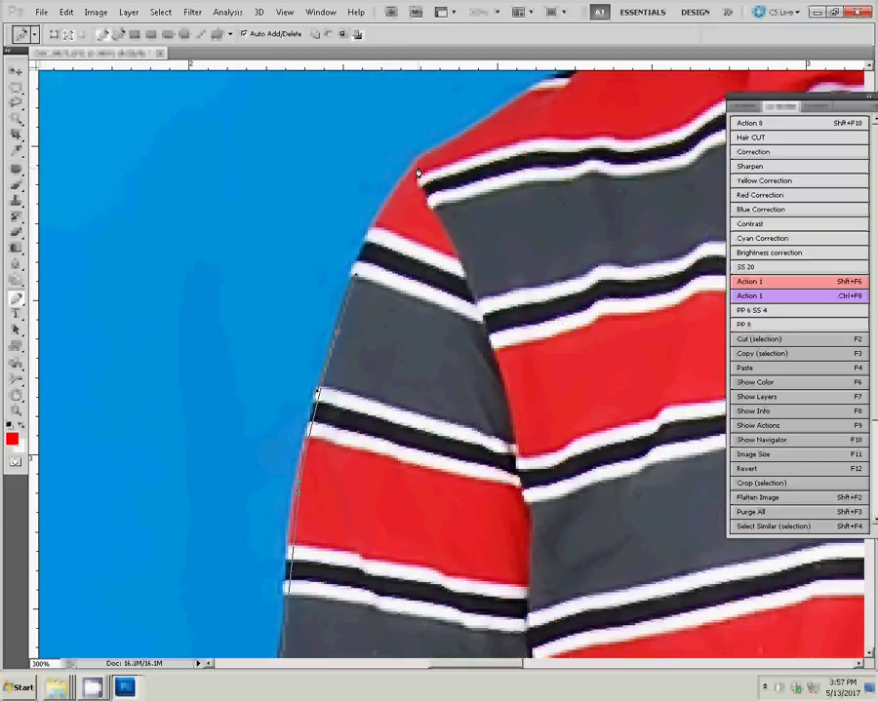
drag(417, 174, 426, 306)
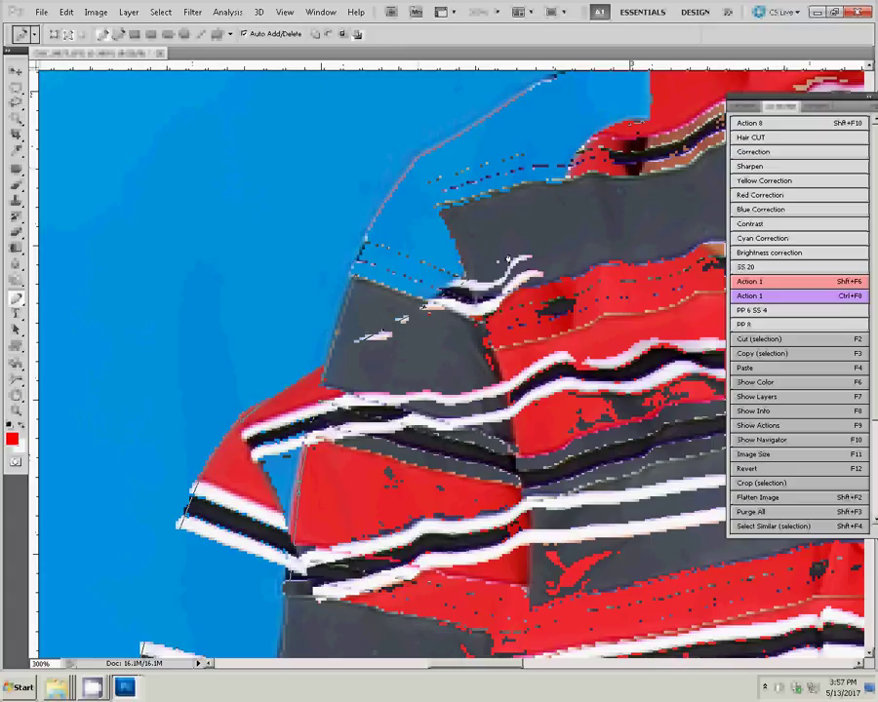
- Convert the traced path into a selection with a 2-pixel feather radius
right_click(529, 252)
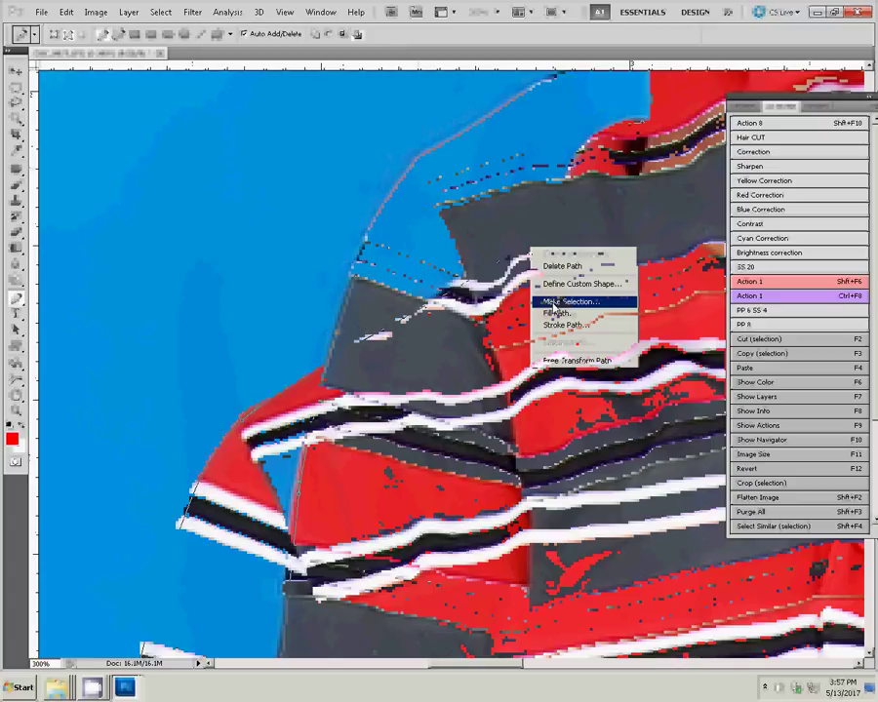
click(552, 302)
click(499, 204)
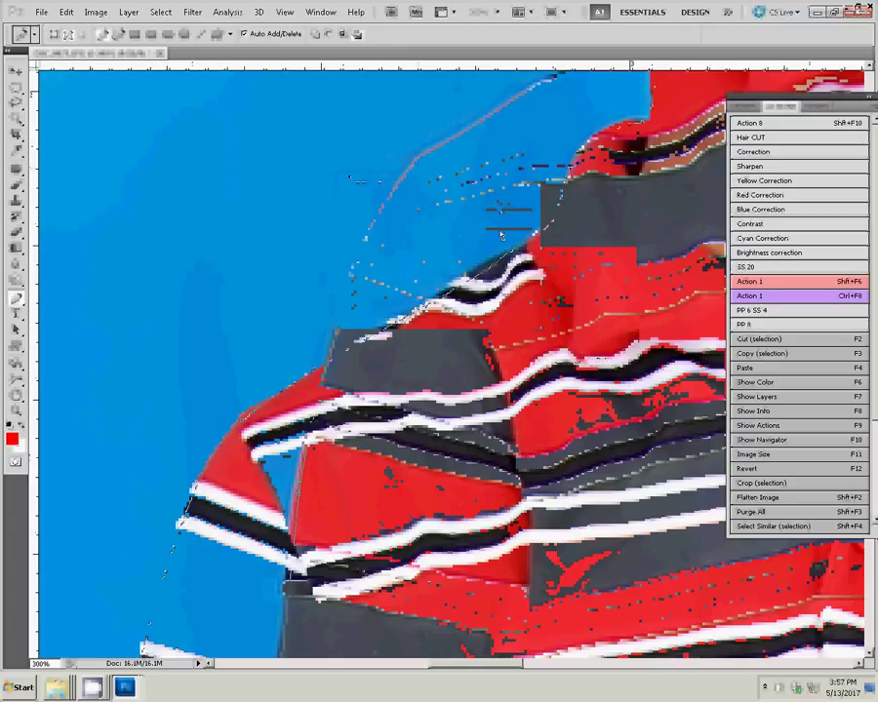
right_click(499, 239)
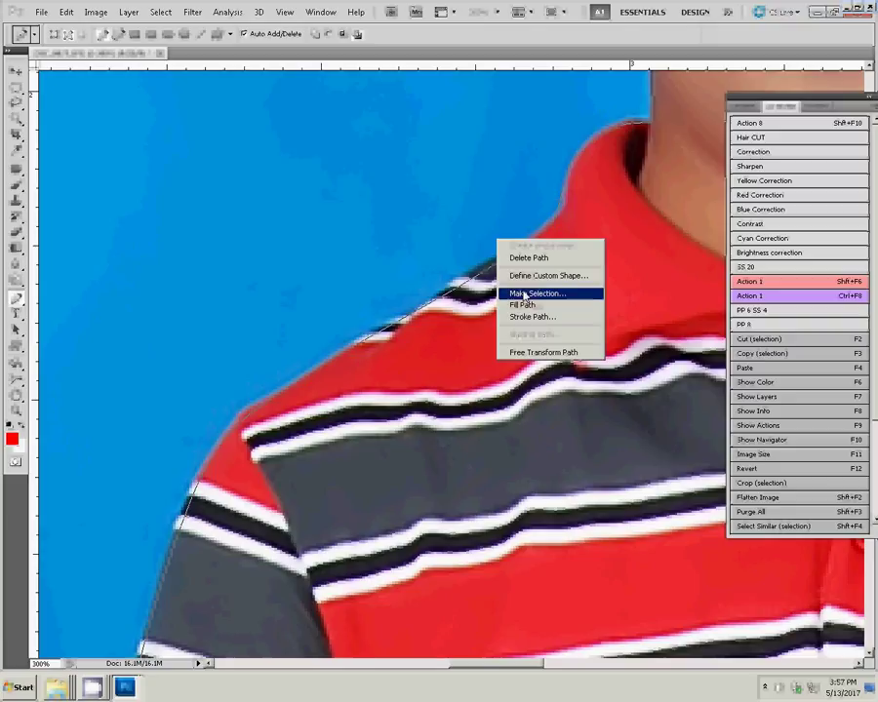
click(525, 293)
text(2)
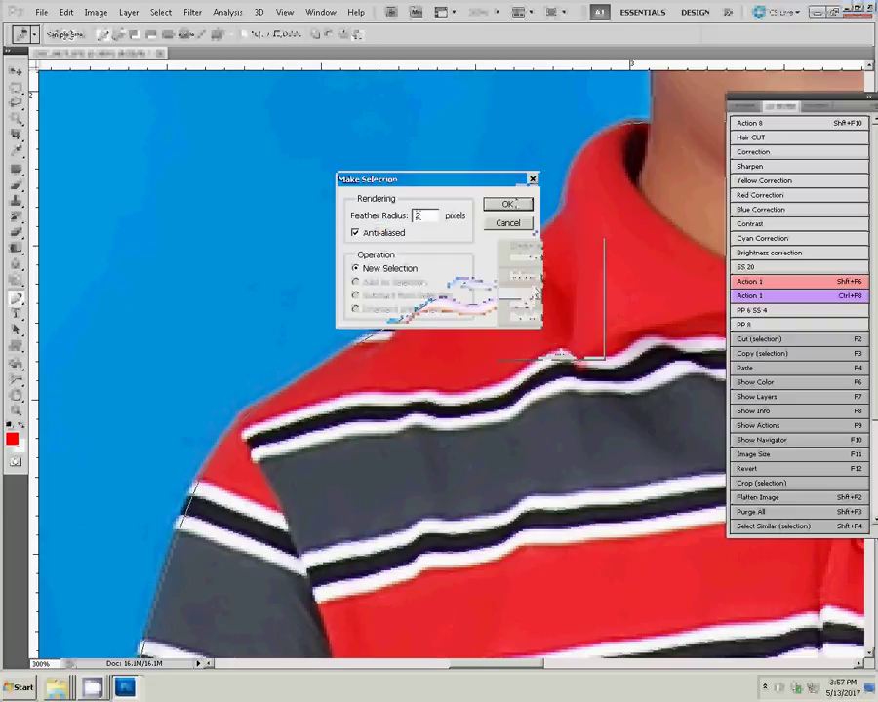
key(Return)
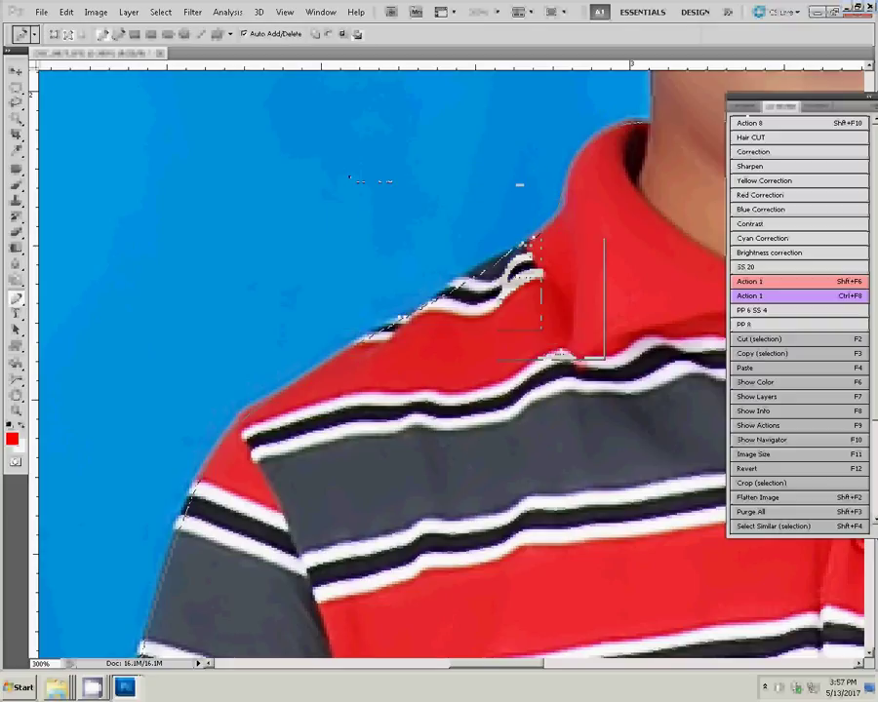
- Copy the man onto a new Layer 1, fit the photo on screen, and select Background
key(F7)
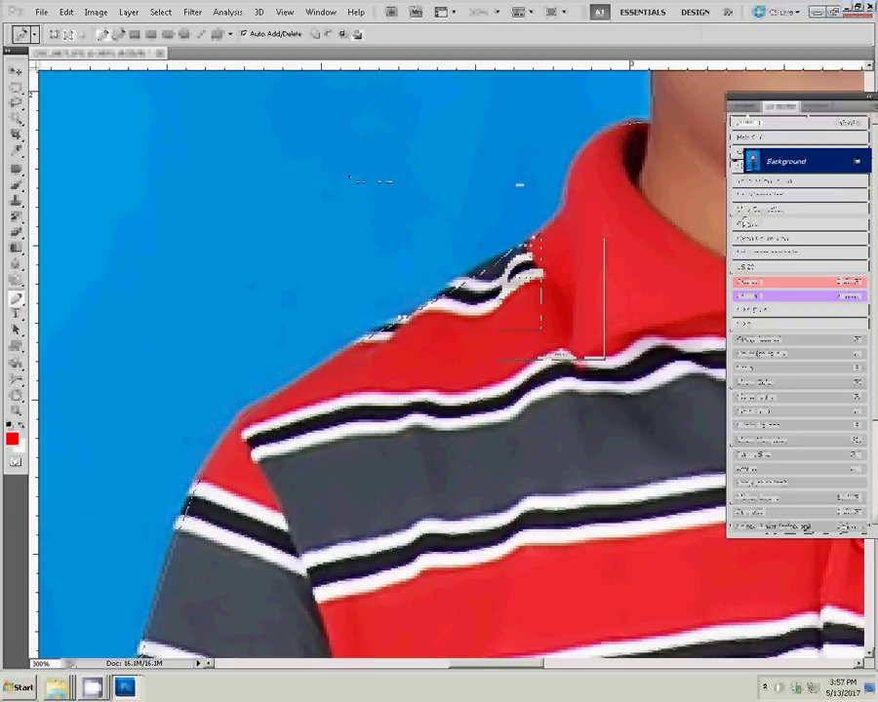
key(ctrl+j)
key(z)
right_click(447, 291)
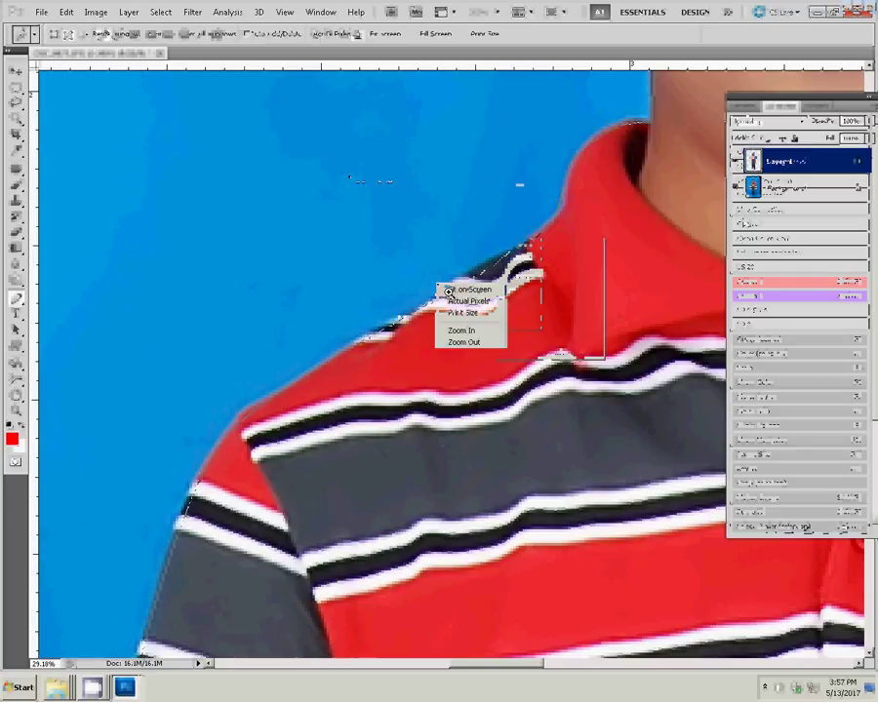
click(448, 290)
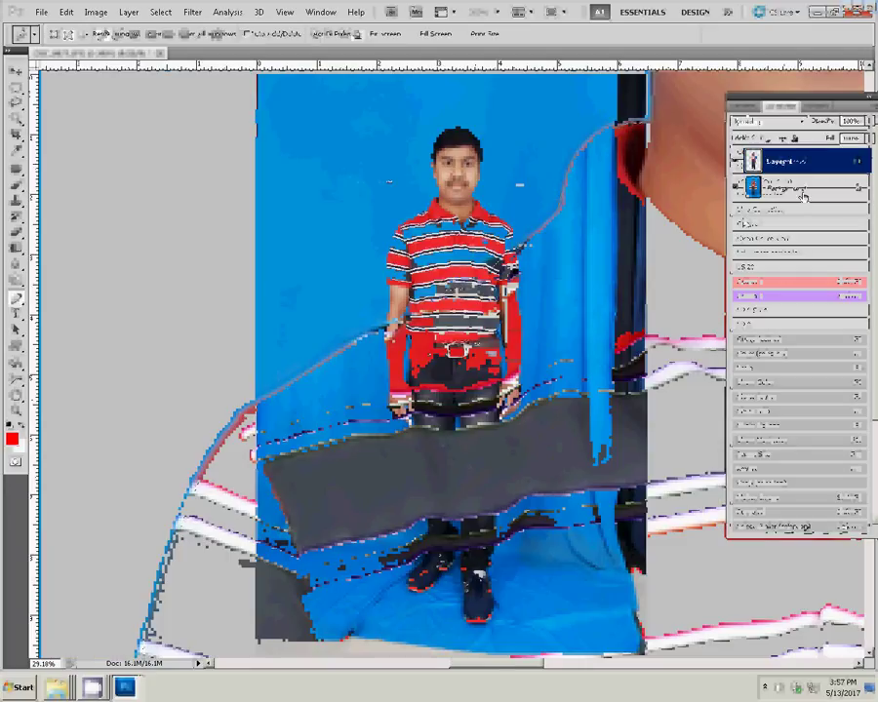
click(802, 190)
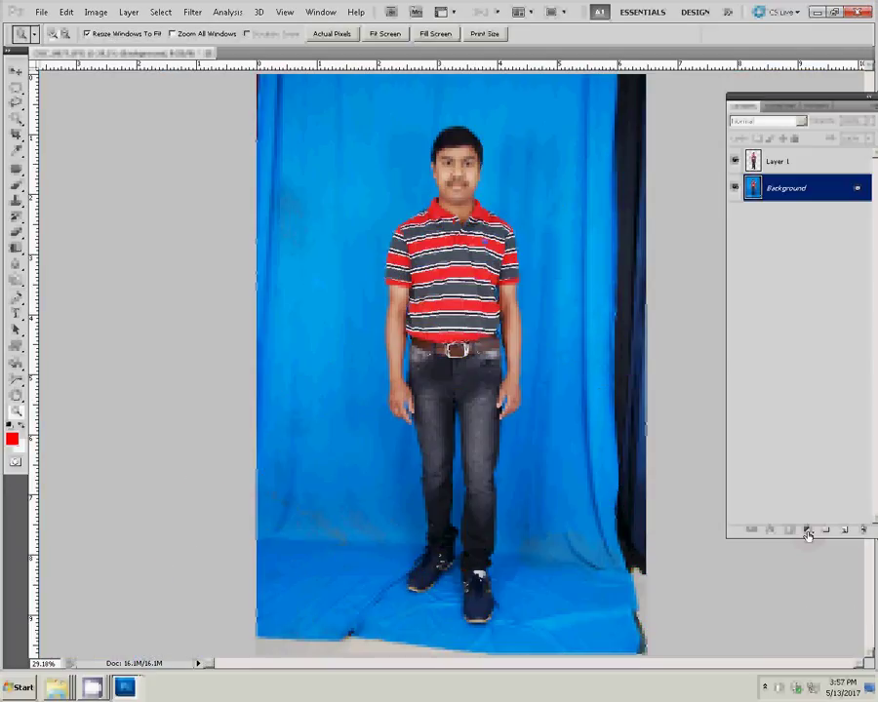
click(807, 534)
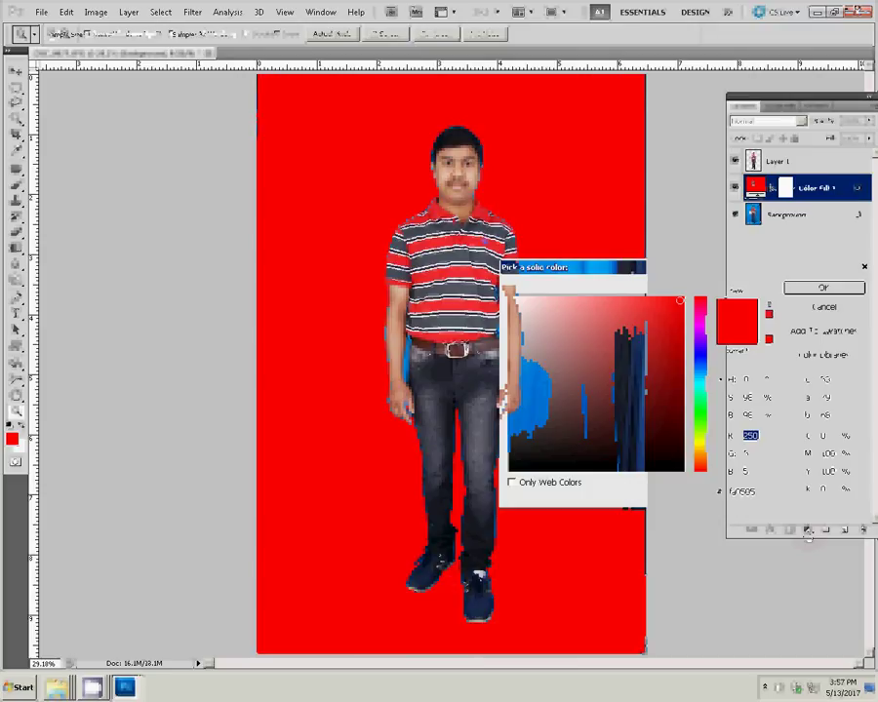
click(824, 307)
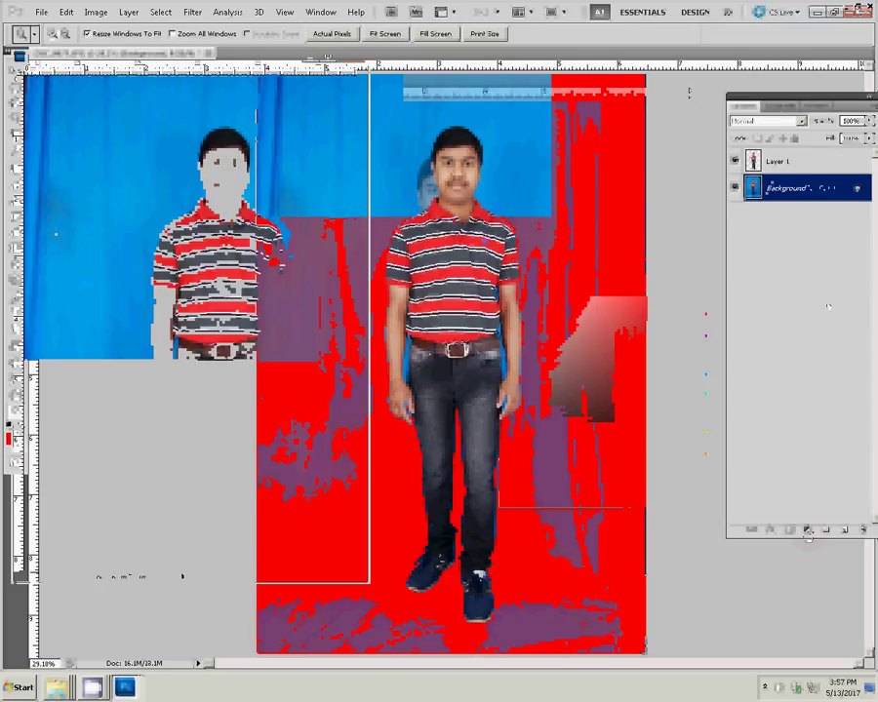
- Open Image Size, zoom in on the man's torso, and switch to the Magic Wand
key(ctrl+alt+i)
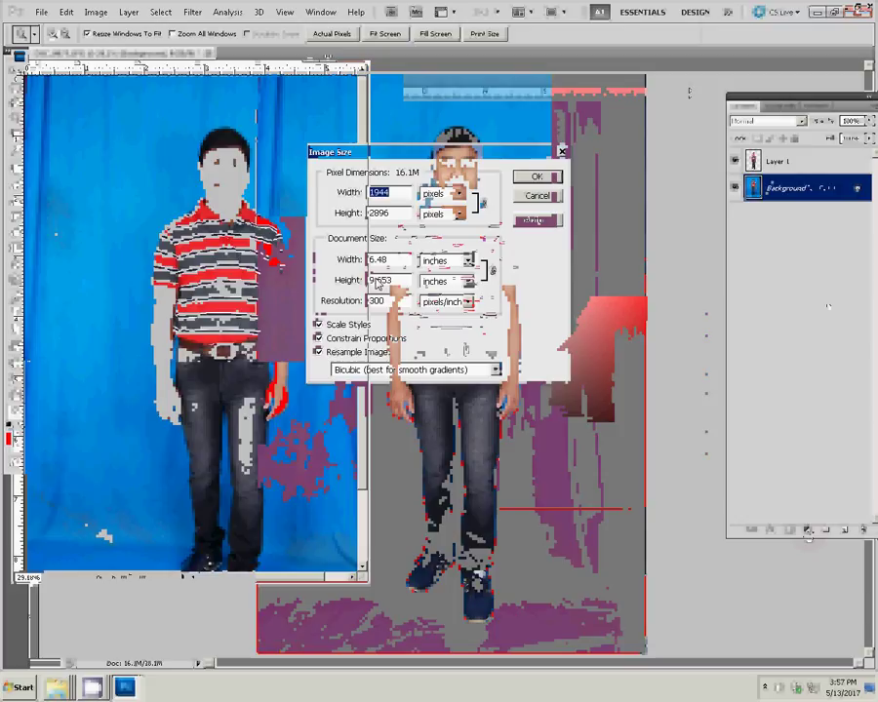
click(395, 261)
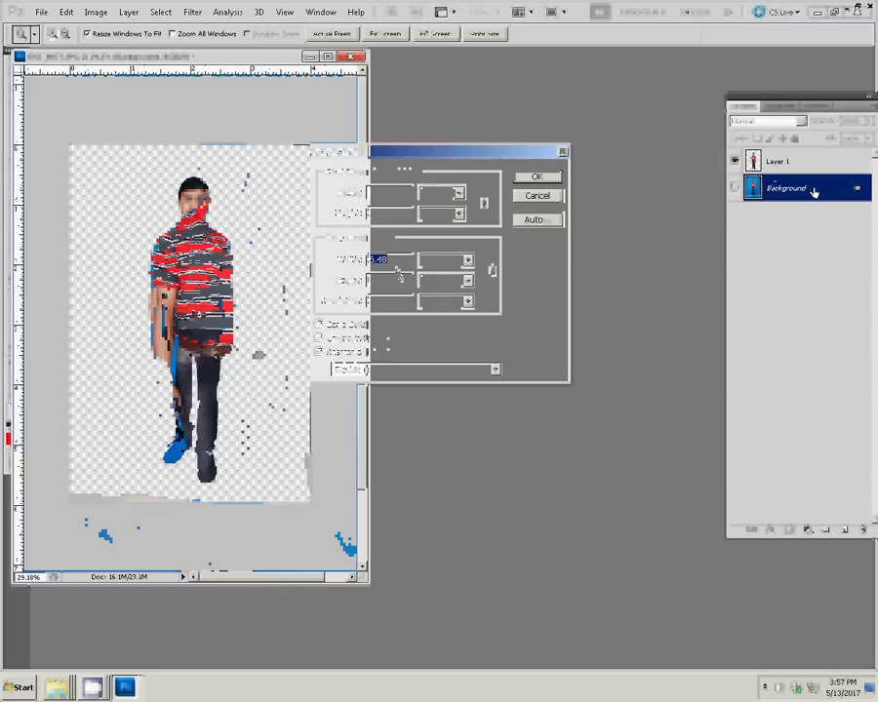
click(241, 354)
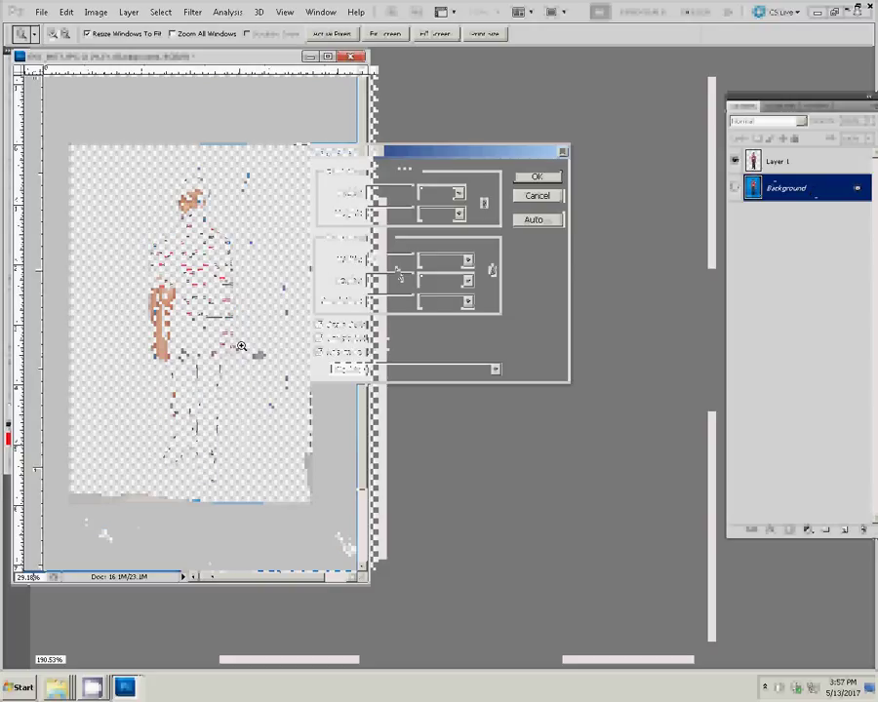
key(w)
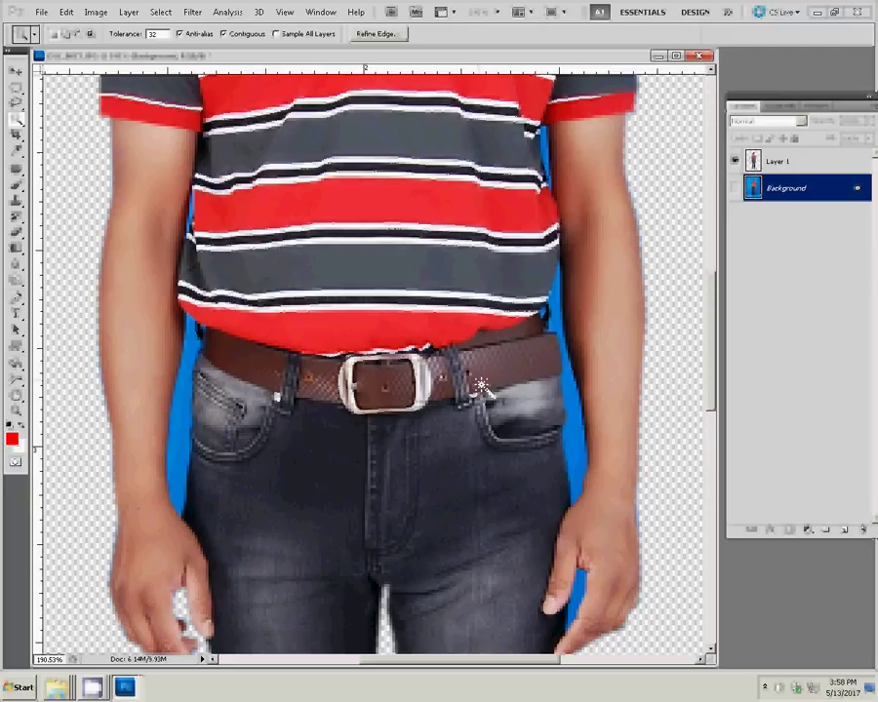
- On Layer 1, delete the blue strips beside the torso and arm, then deselect
click(780, 160)
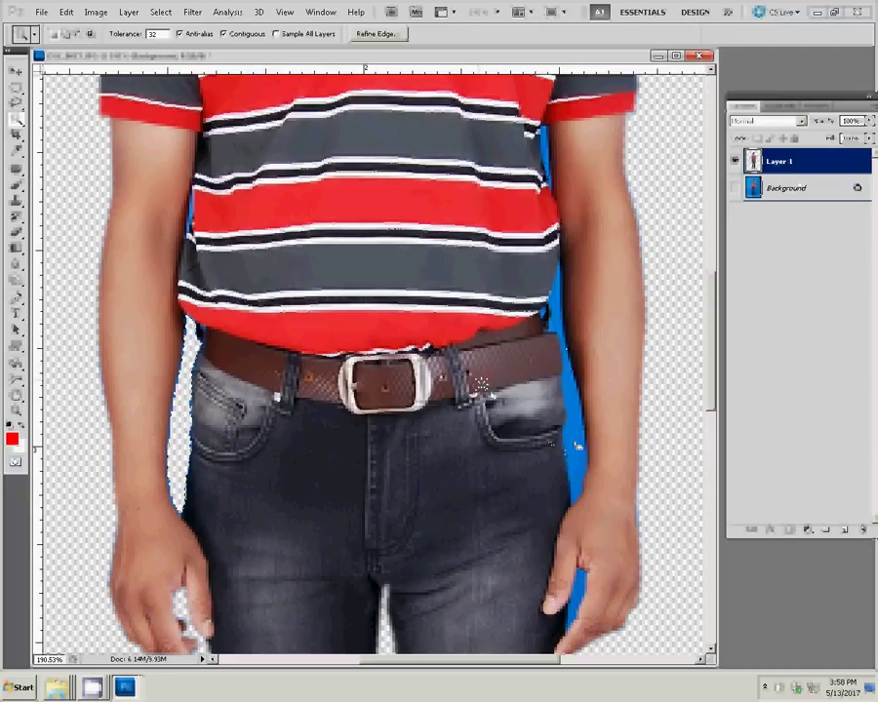
click(575, 447)
key(Delete)
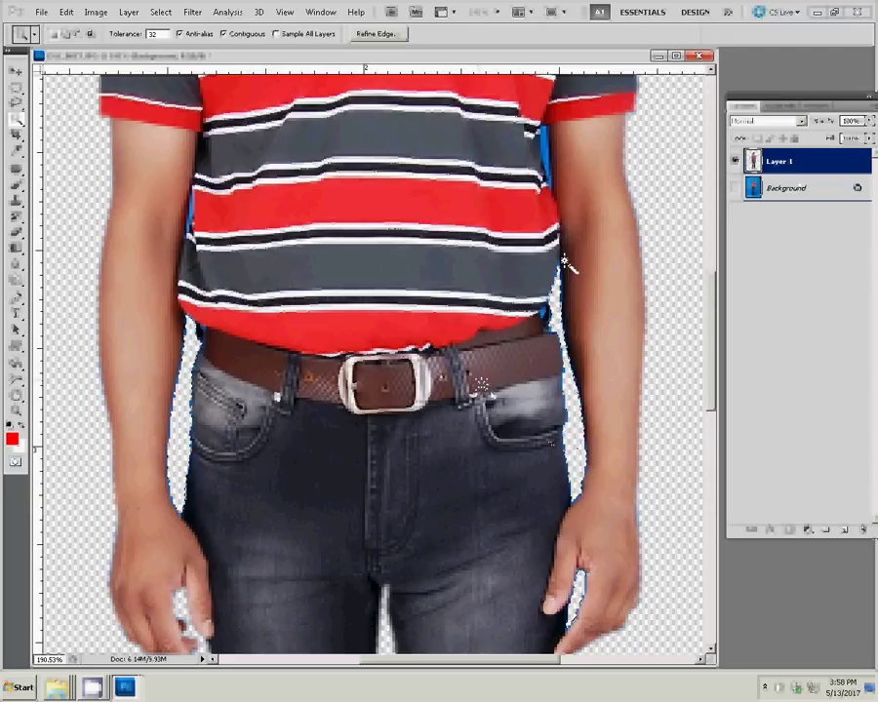
click(548, 154)
key(Delete)
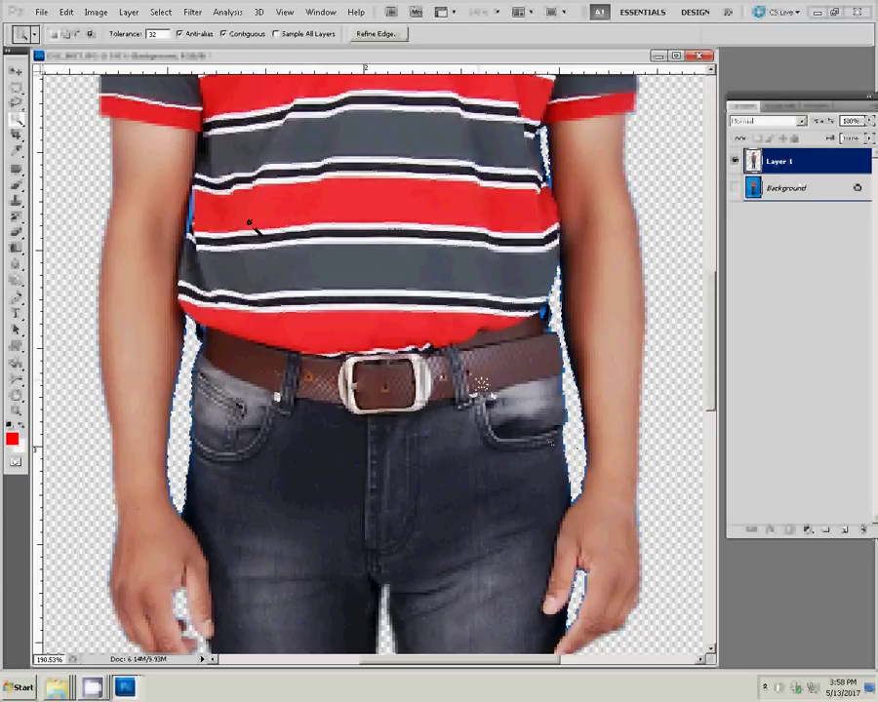
key(ctrl+d)
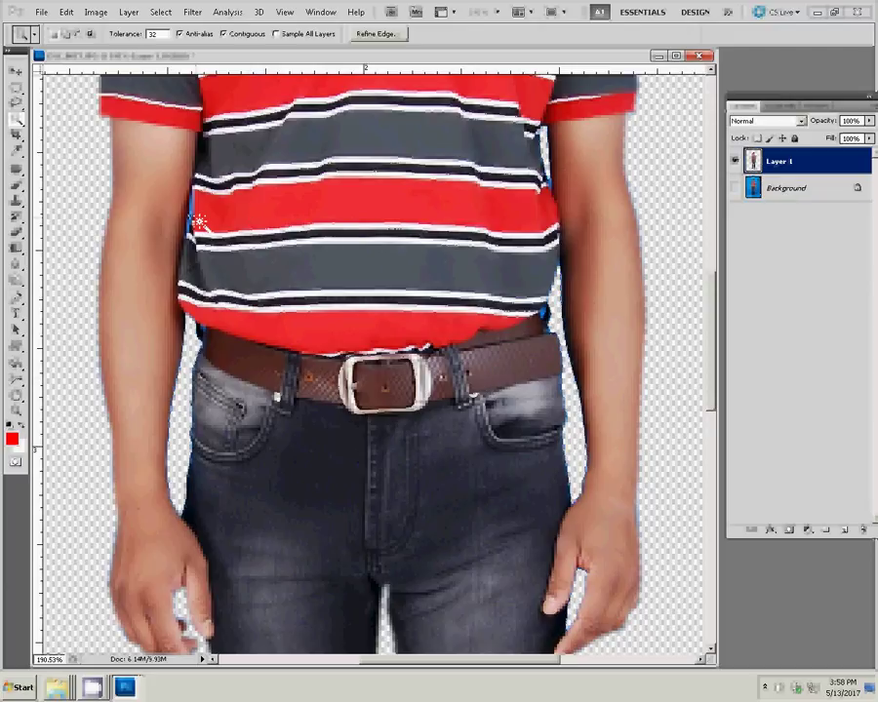
- Clear the selection from the canvas menu and zoom out to see more of the figure
right_click(199, 186)
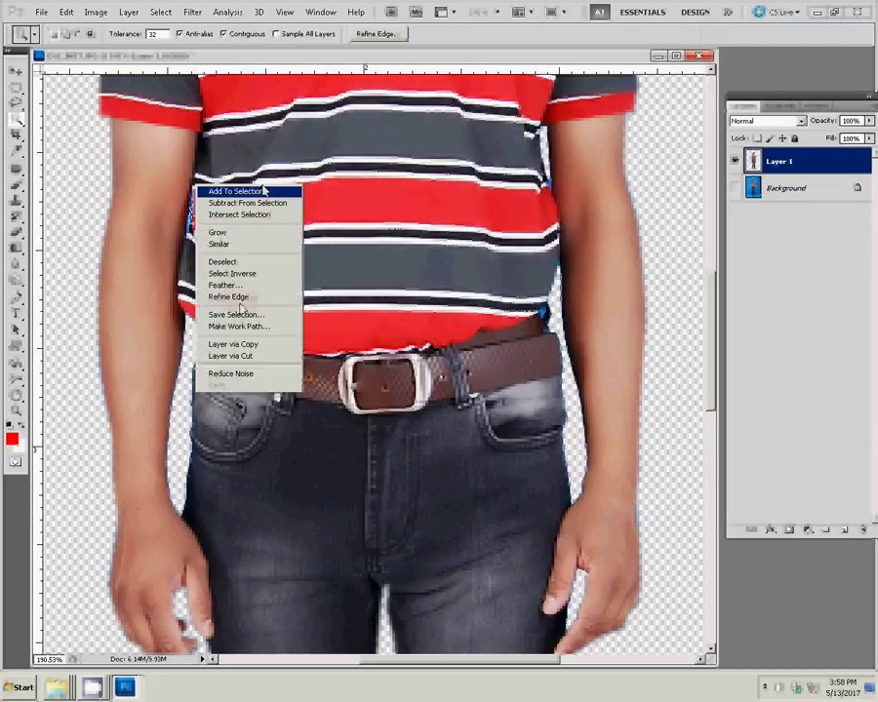
click(292, 264)
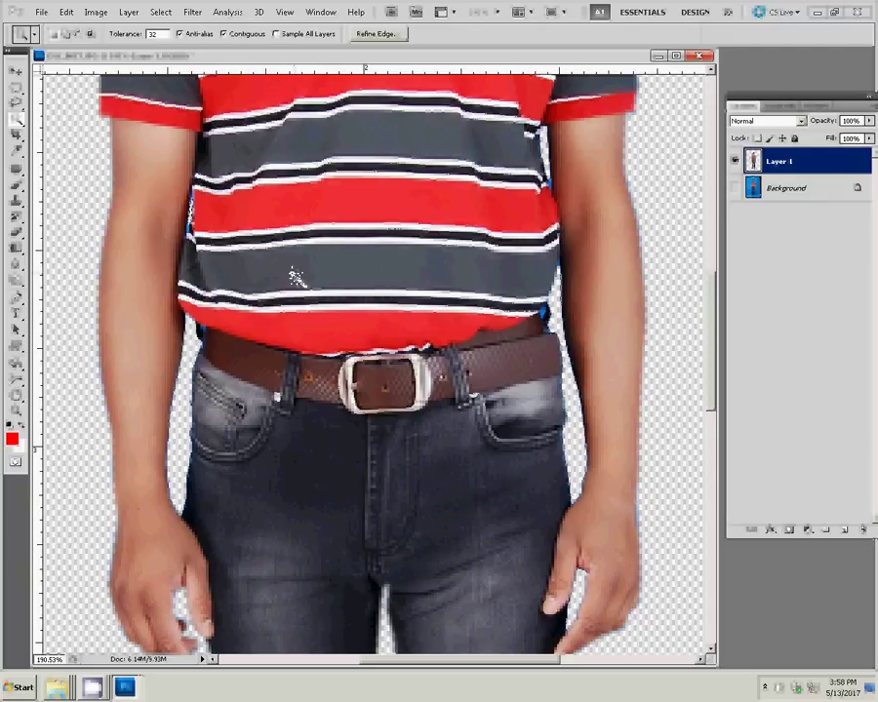
key(z)
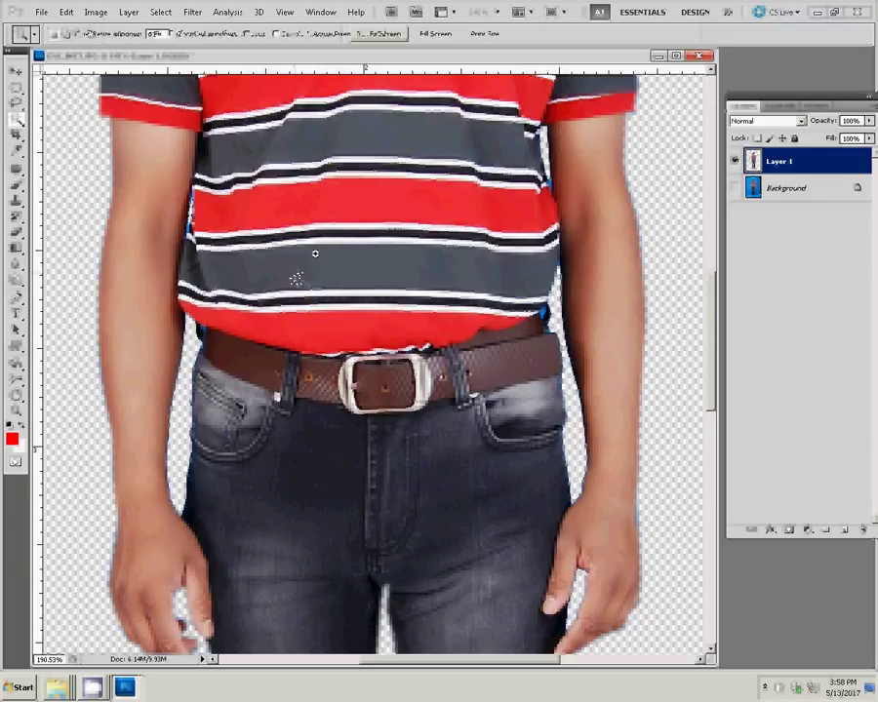
right_click(322, 259)
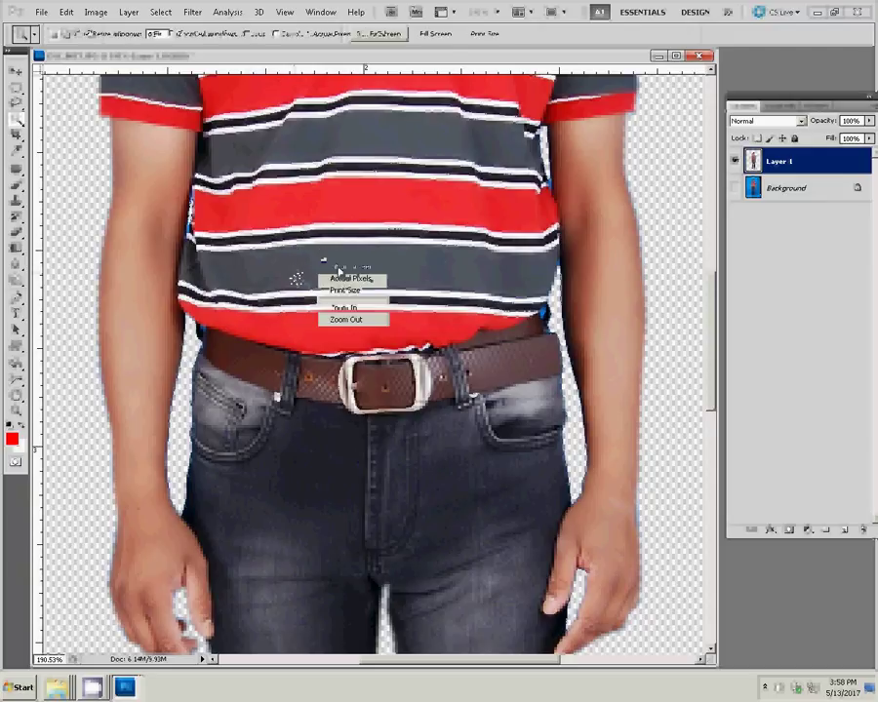
click(339, 270)
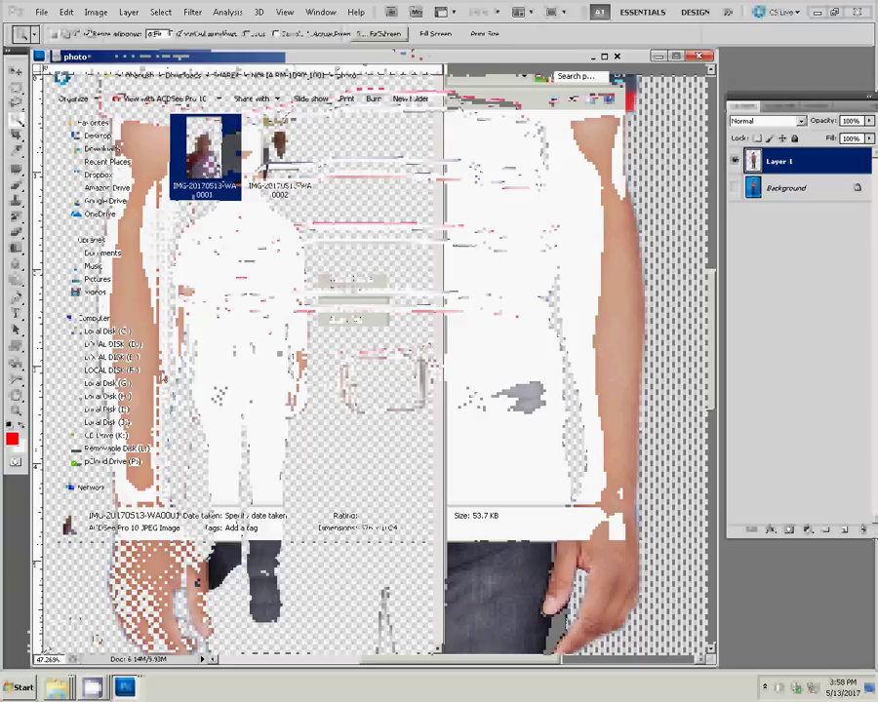
- Select both photos in the photo folder and cancel their deletion
key(ctrl+a)
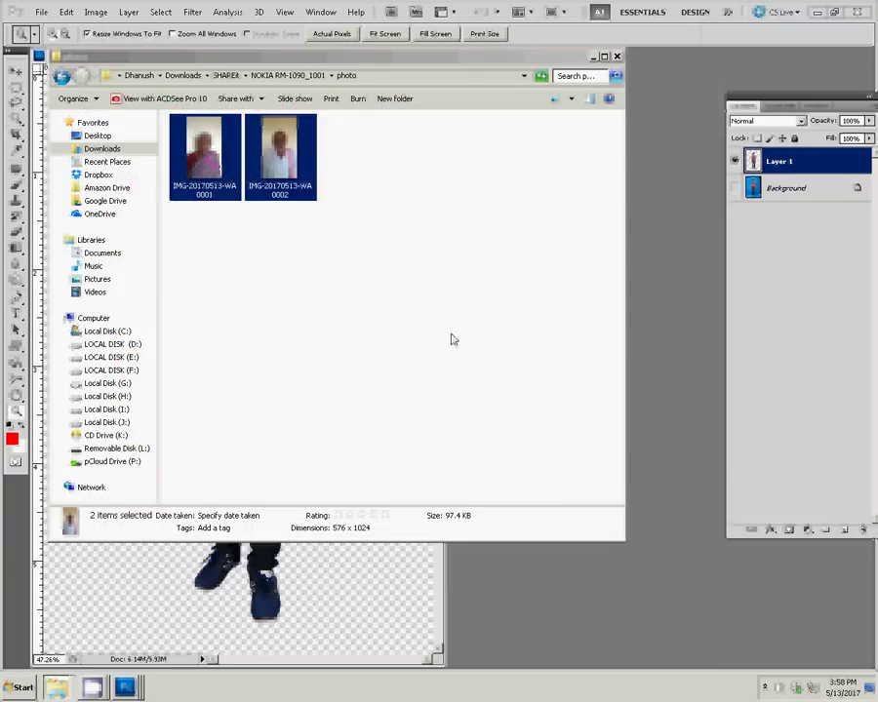
key(Delete)
click(493, 355)
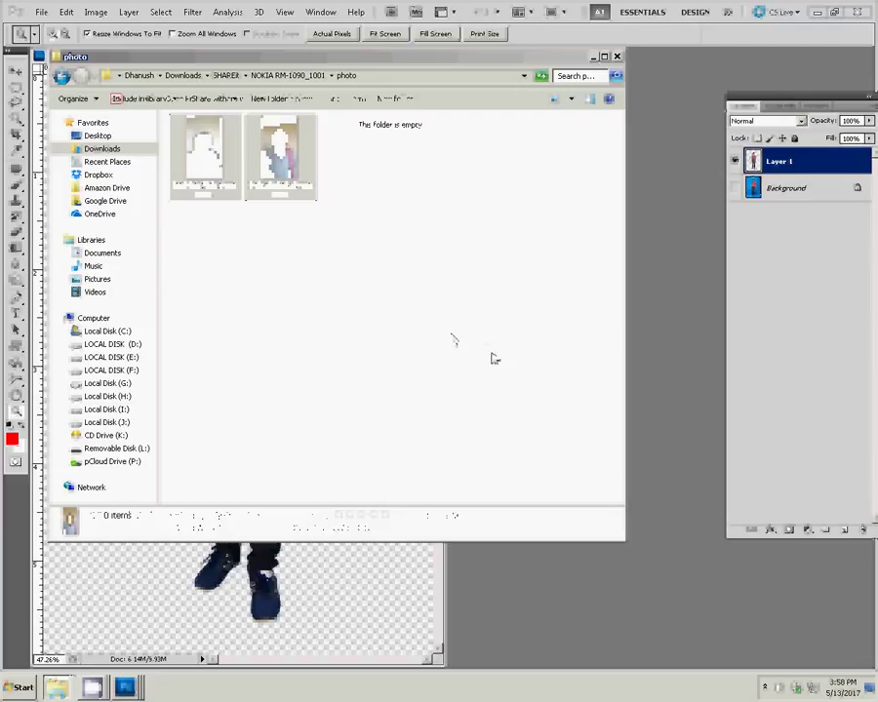
- Browse to D:\Backgrounds\All garound\hanu and select the background image 100
click(112, 344)
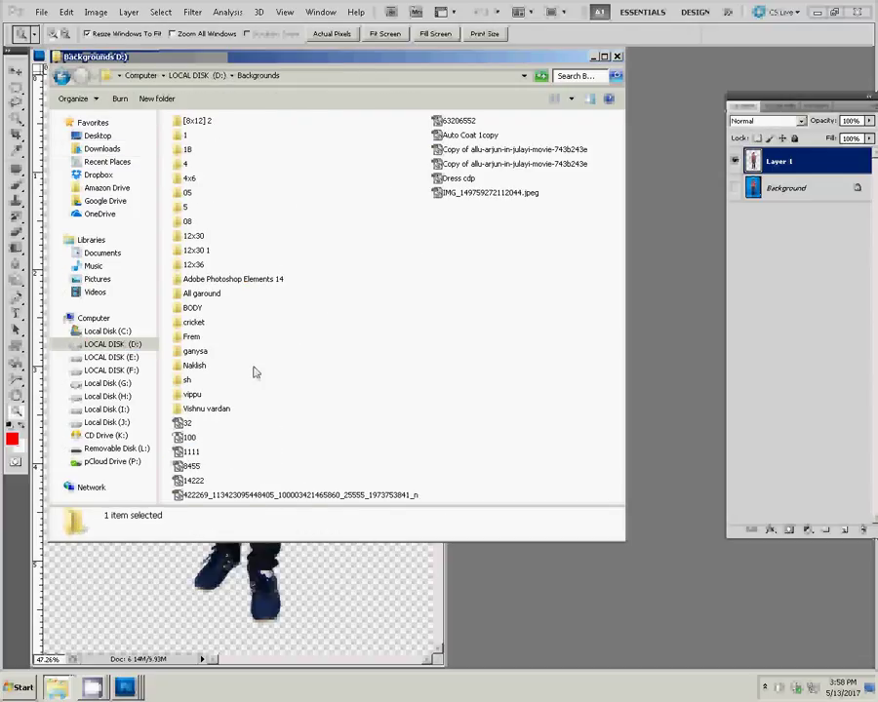
key(1)
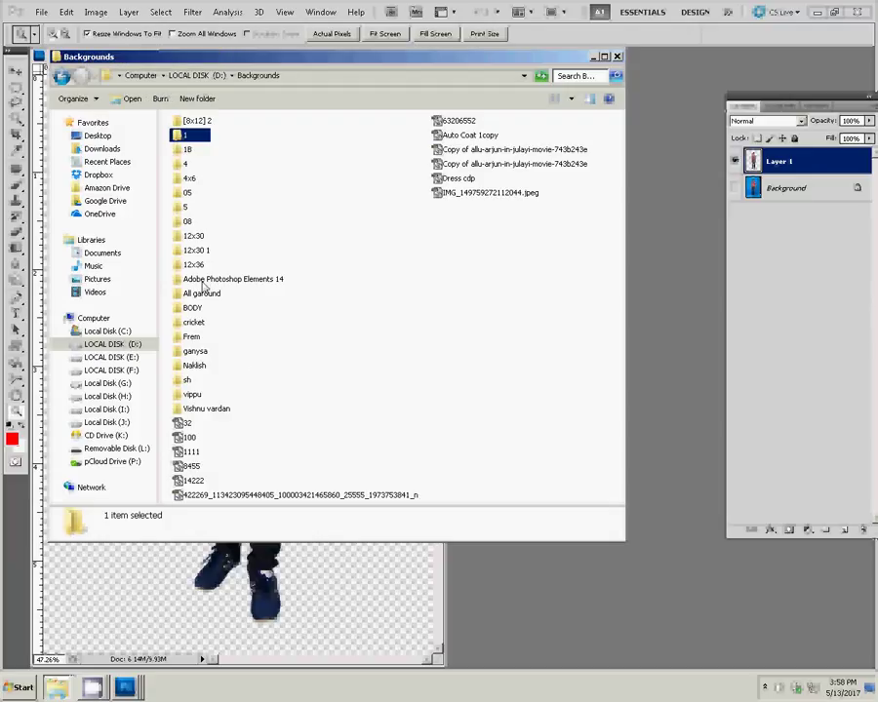
click(201, 294)
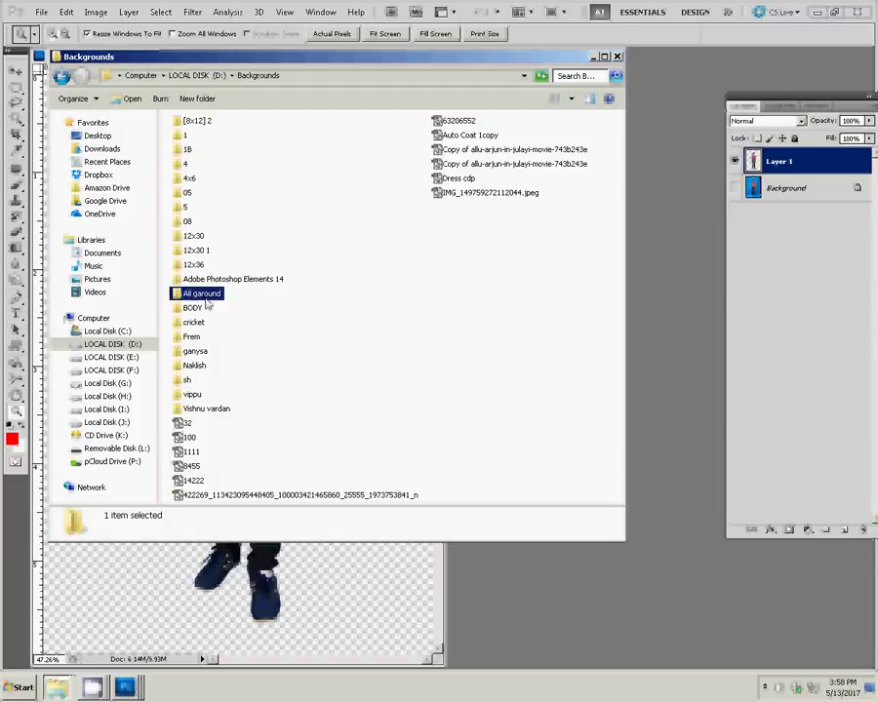
double_click(203, 296)
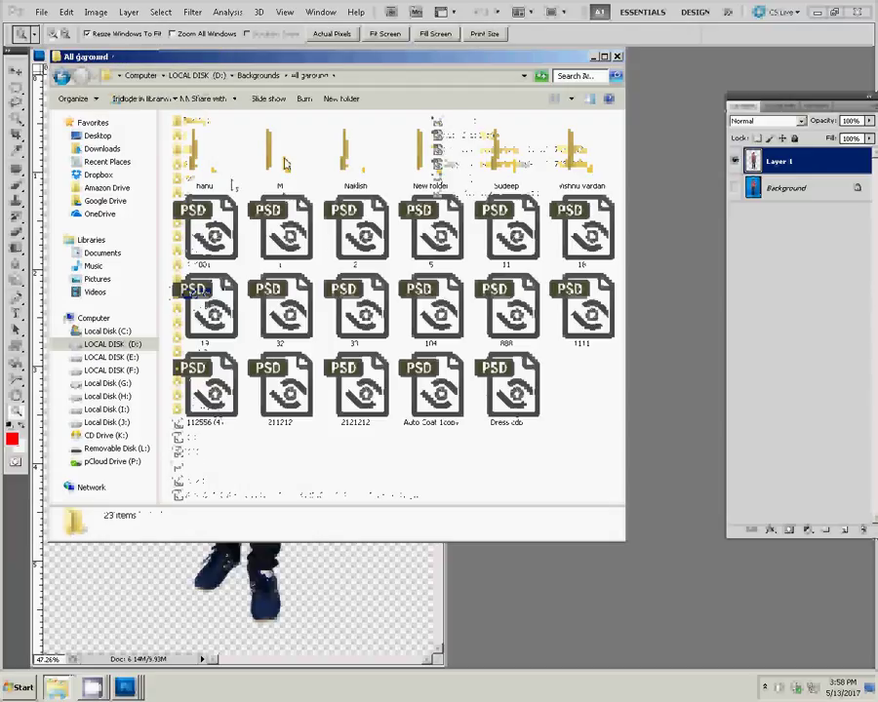
double_click(204, 156)
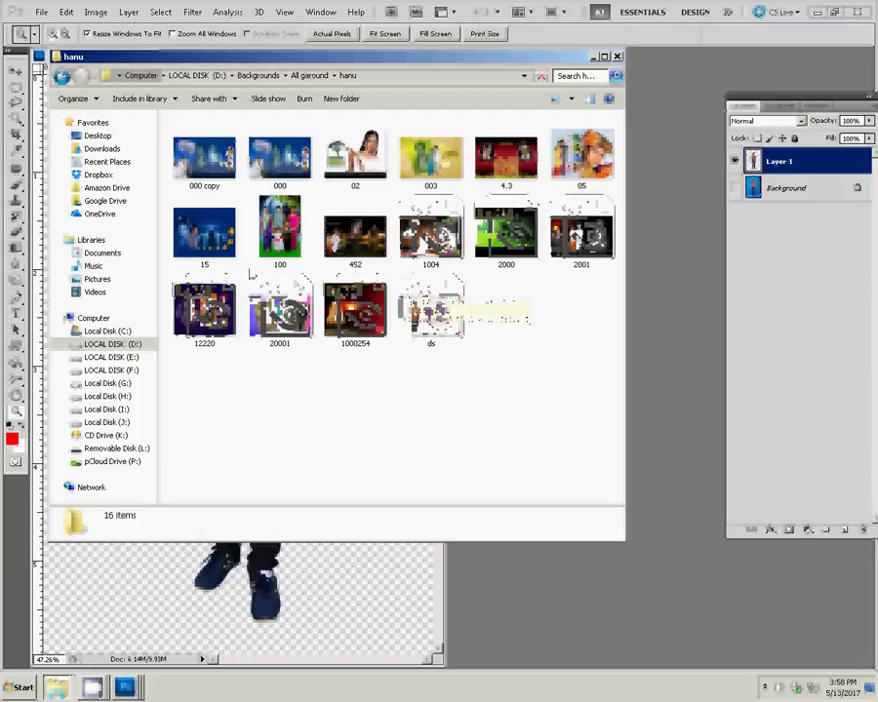
click(280, 229)
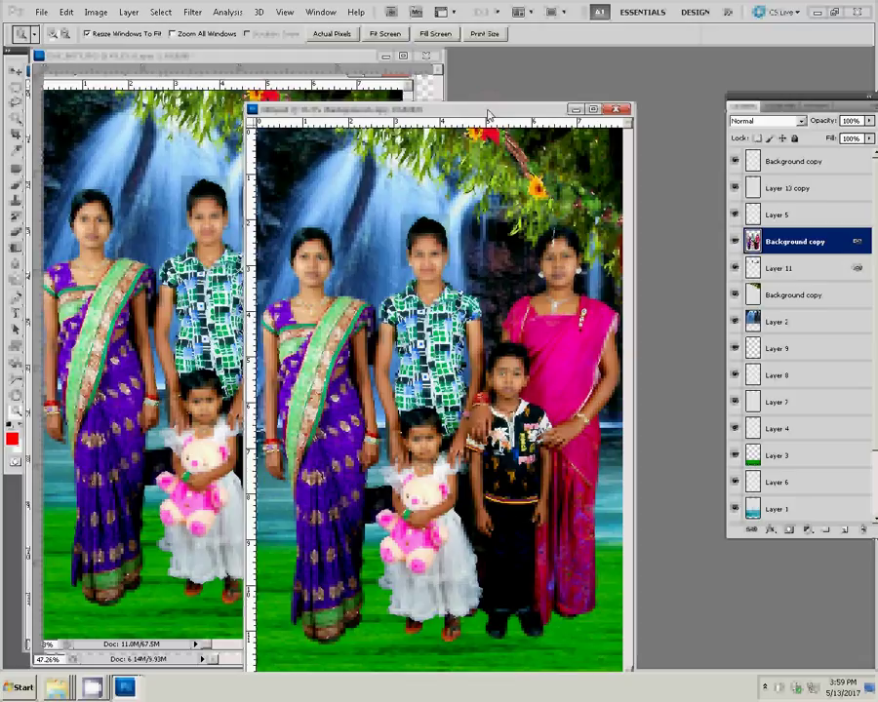
- Keep only the waterfall Background and resize it to 4 × 6 inches at 300 ppi
key(v)
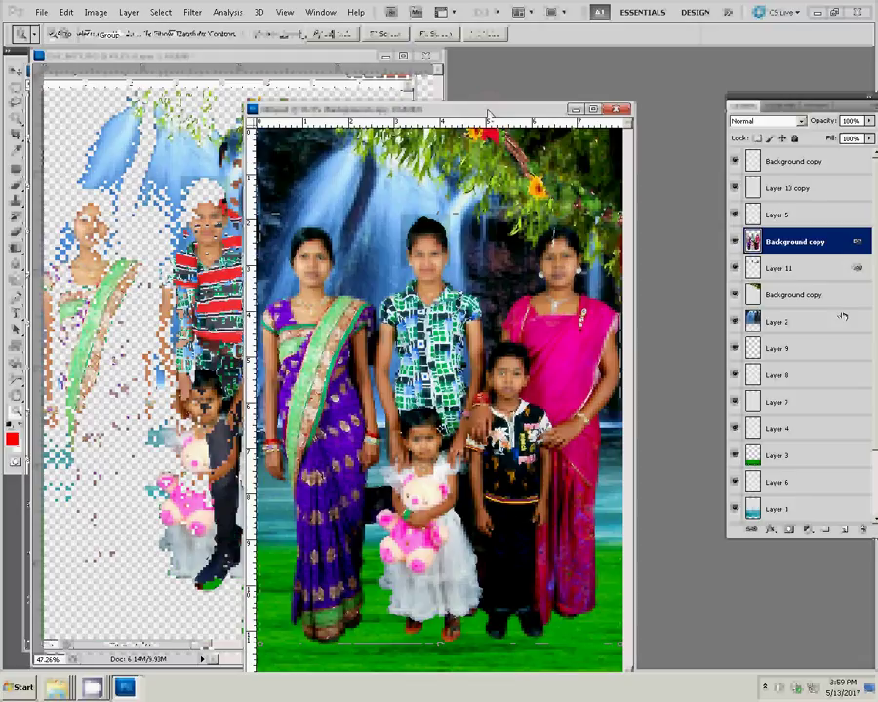
drag(841, 316, 590, 432)
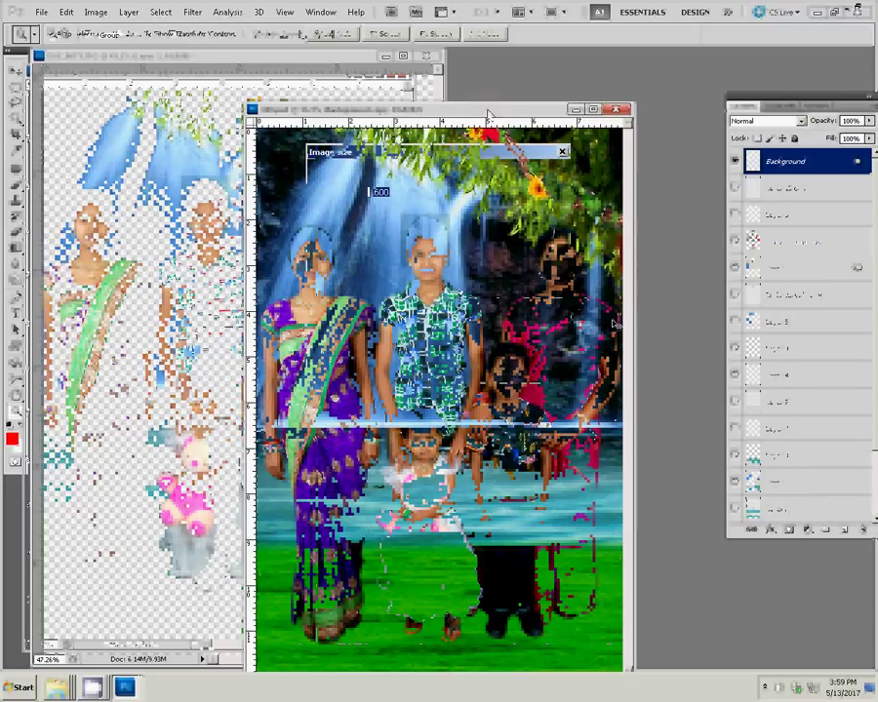
double_click(380, 260)
text(4)
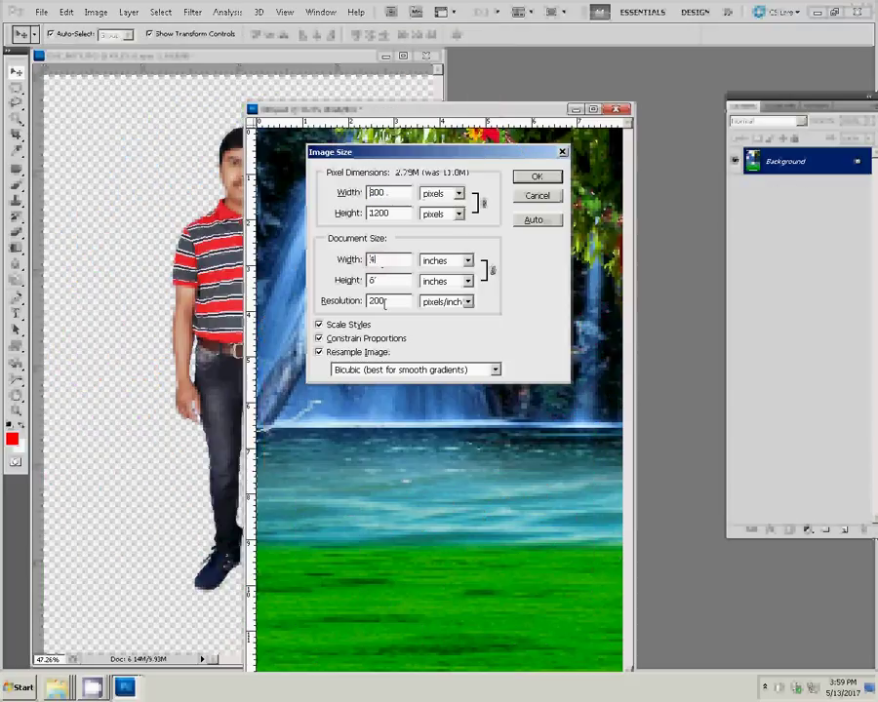
double_click(387, 300)
text(300)
key(Return)
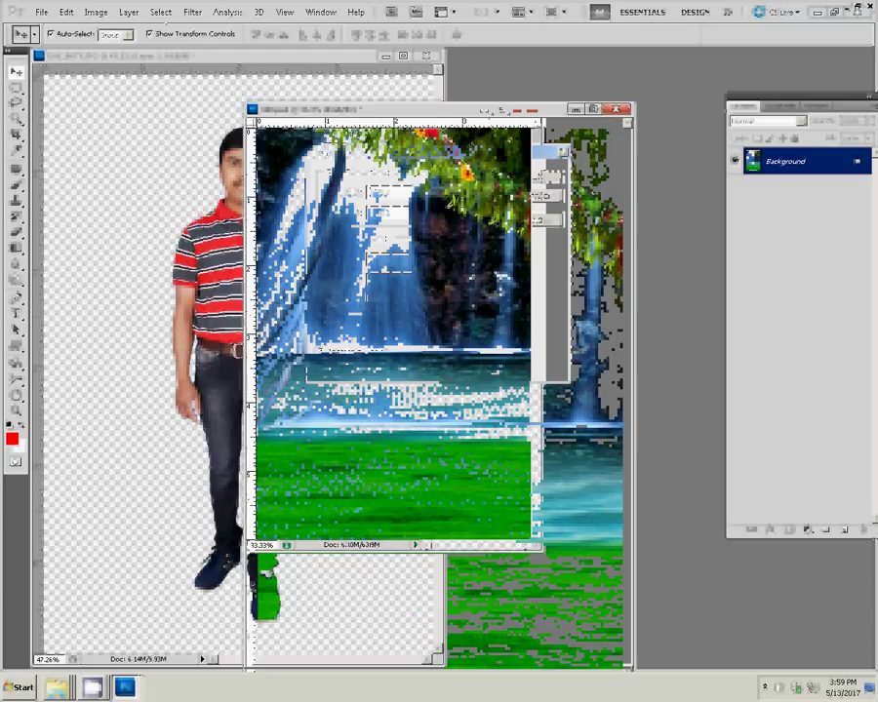
- Apply a Box Blur filter to the waterfall background
click(192, 12)
mouse_move(200, 126)
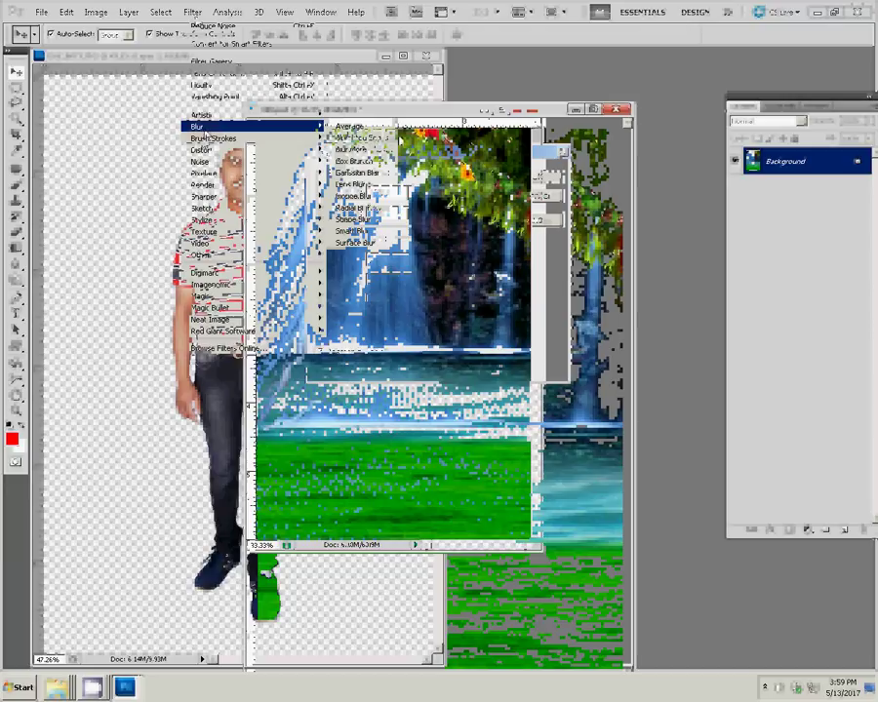
click(373, 162)
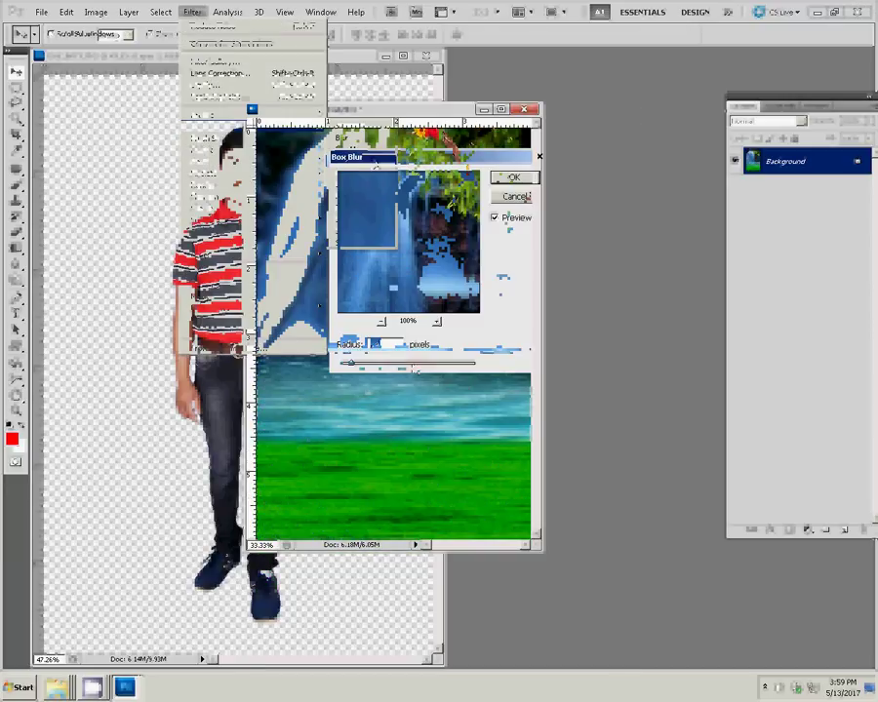
click(511, 178)
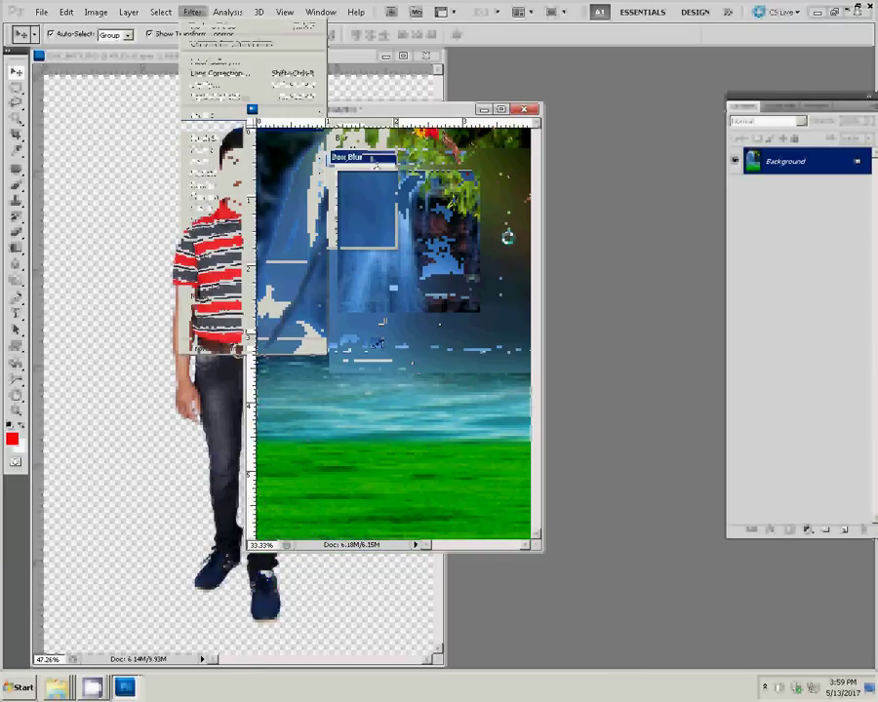
- Drag the cut-out standing man onto the blurred background as Layer 1
key(z)
right_click(391, 302)
click(402, 341)
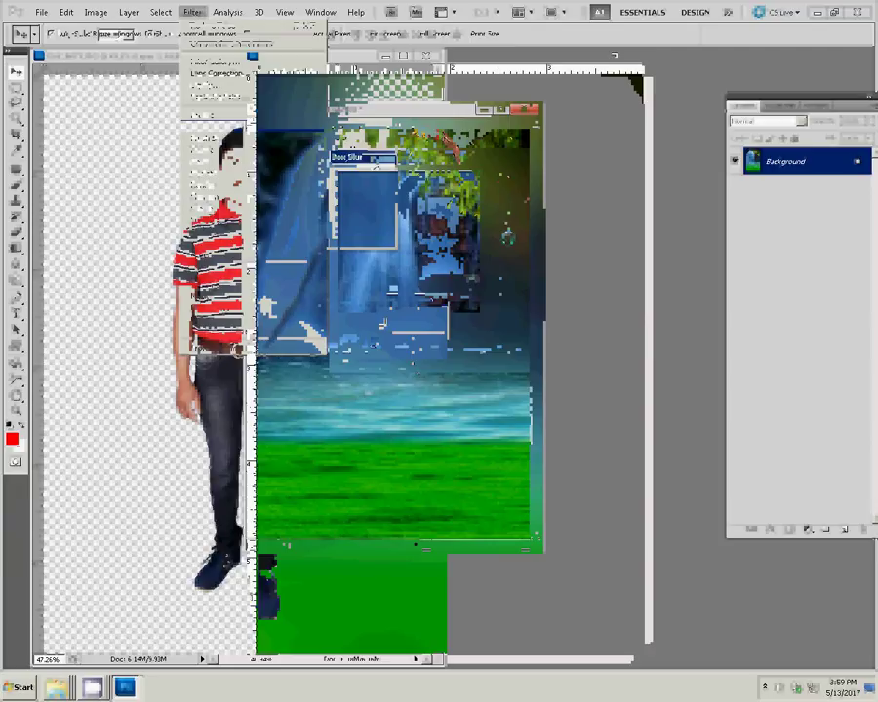
click(17, 75)
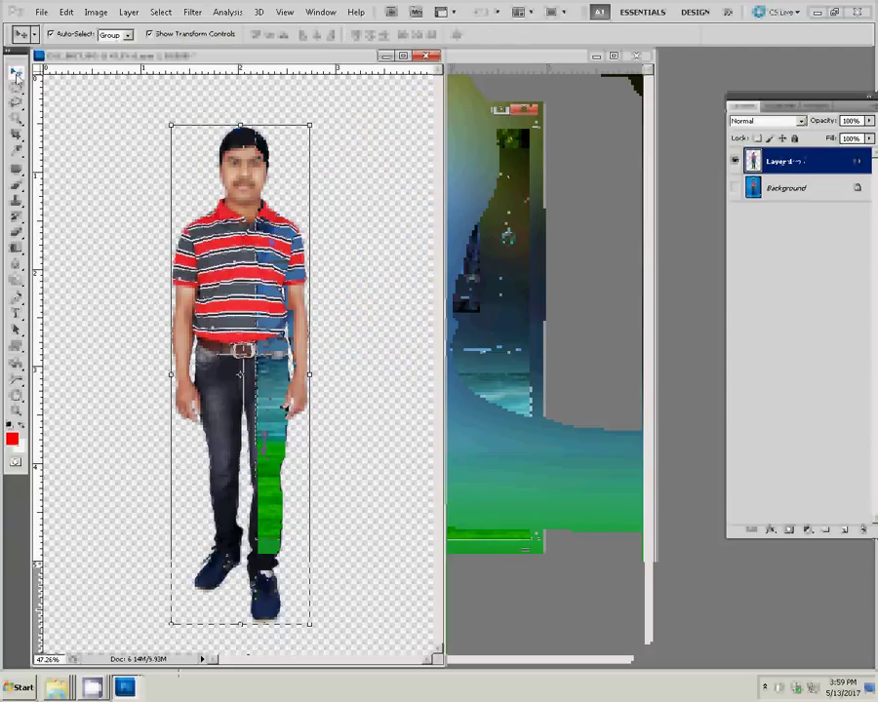
drag(239, 292, 529, 335)
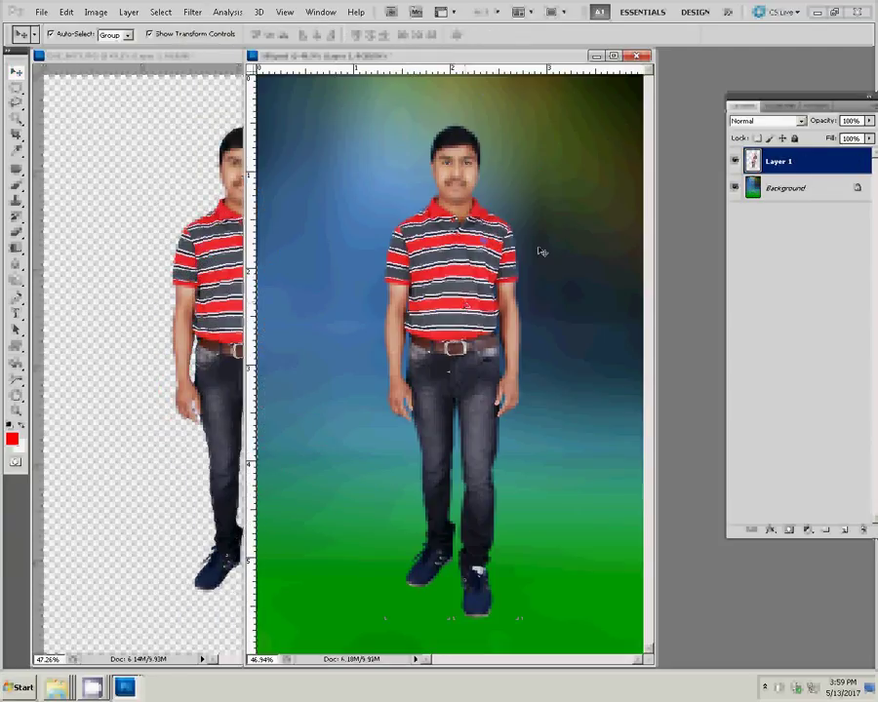
- Flatten the composite and choose folder 13 on drive G: as the Save As location
key(ctrl+e)
key(ctrl+shift+s)
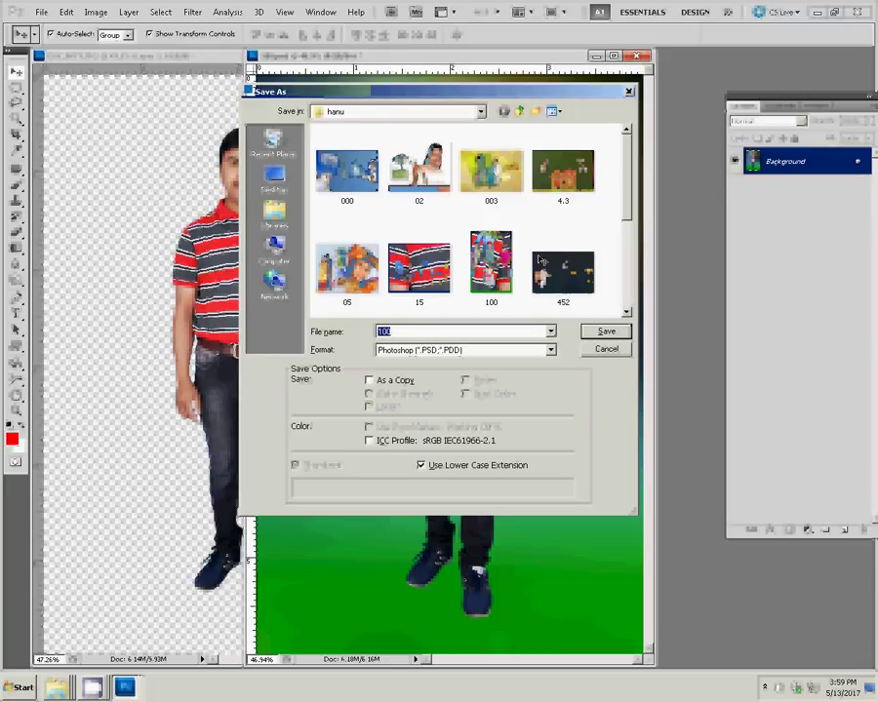
click(274, 249)
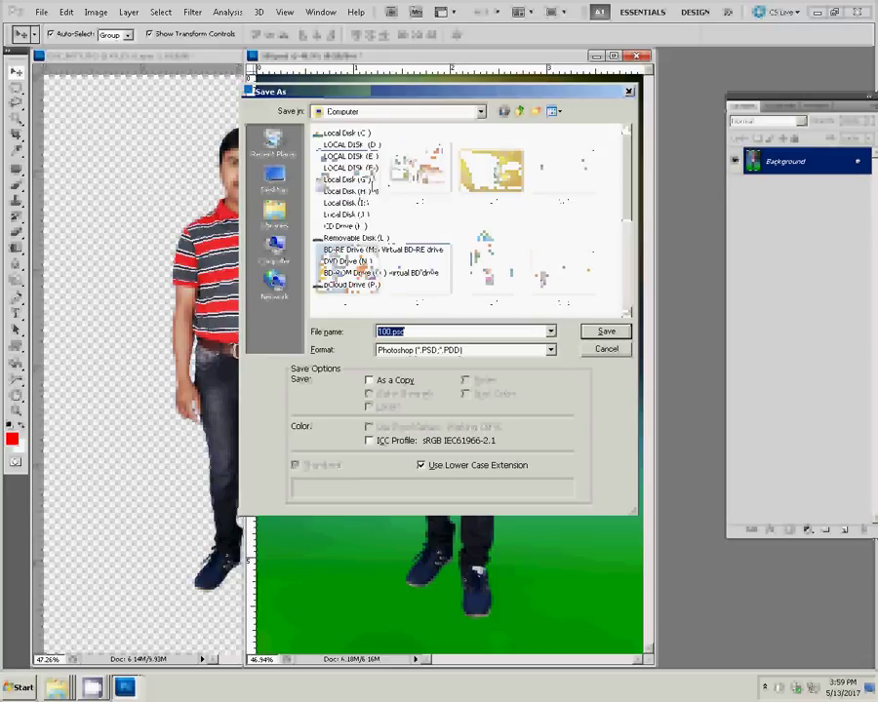
double_click(363, 182)
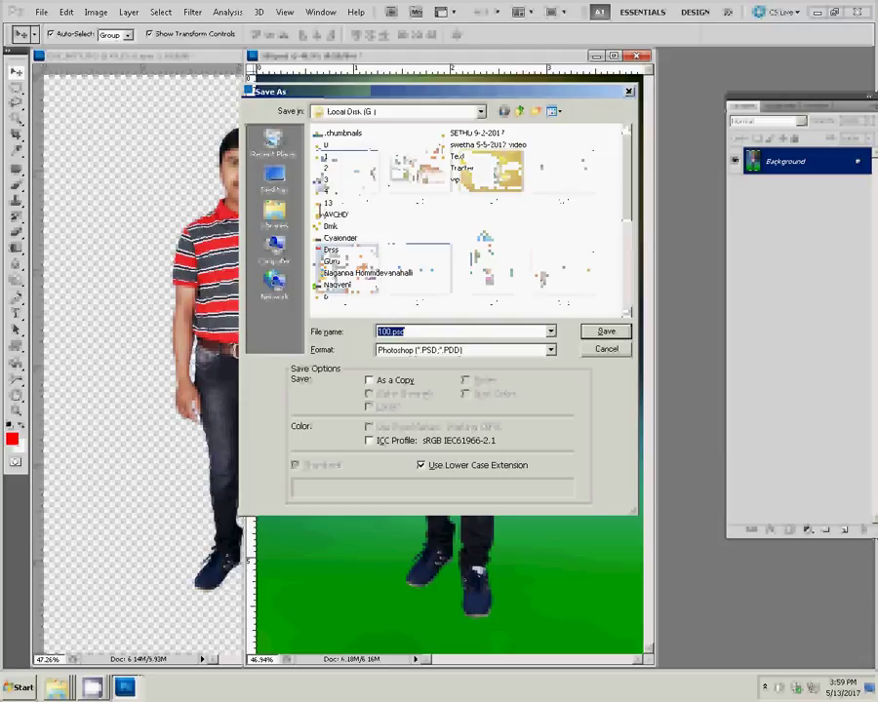
click(327, 202)
click(607, 334)
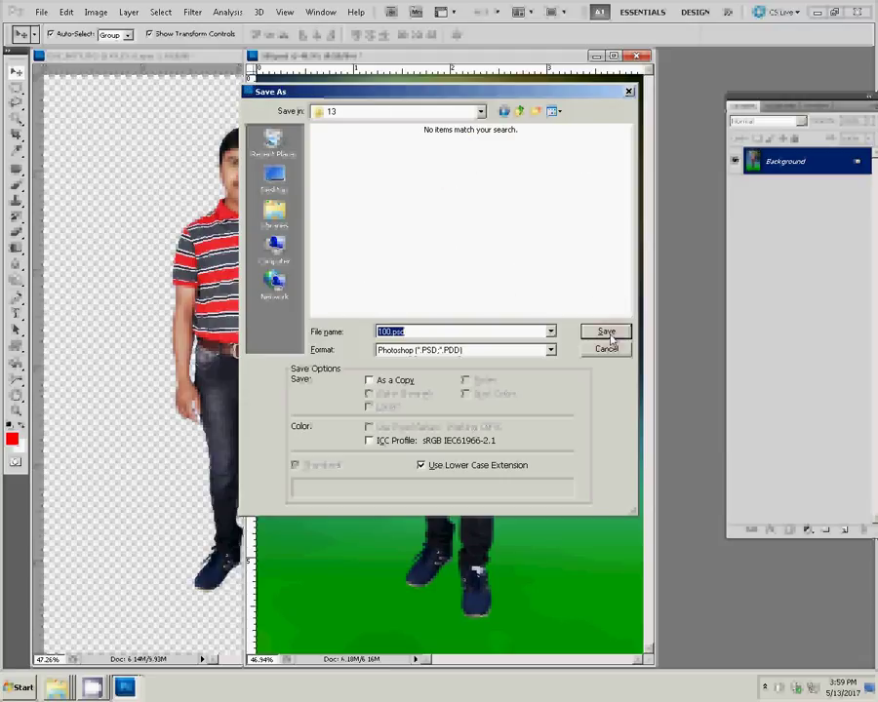
- Save it as JPEG '8-4x6=2' at maximum quality, then close the document
click(488, 349)
click(468, 441)
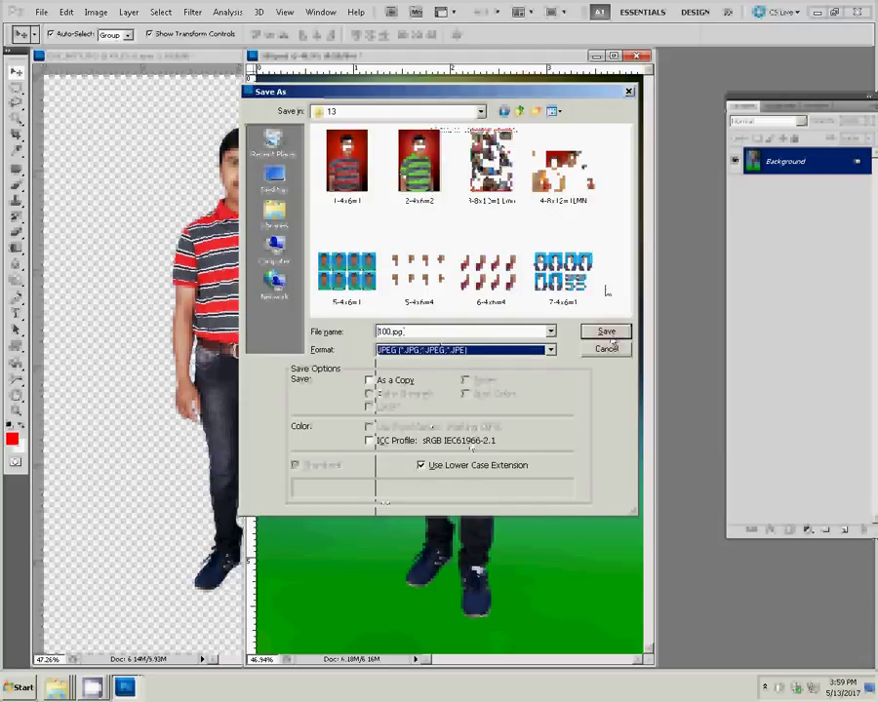
double_click(427, 332)
text(8)
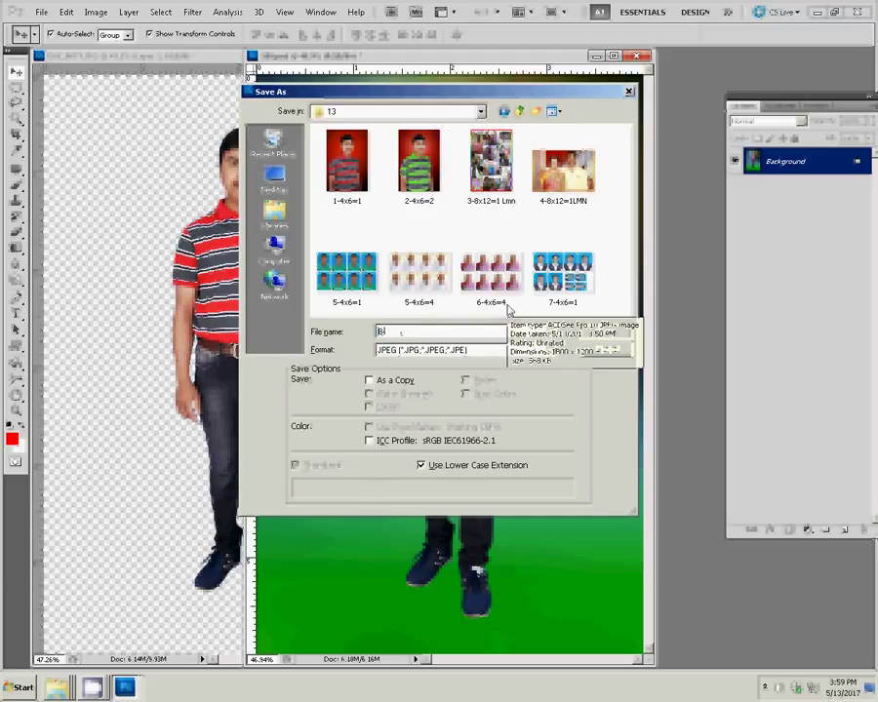
text(-4x6=2)
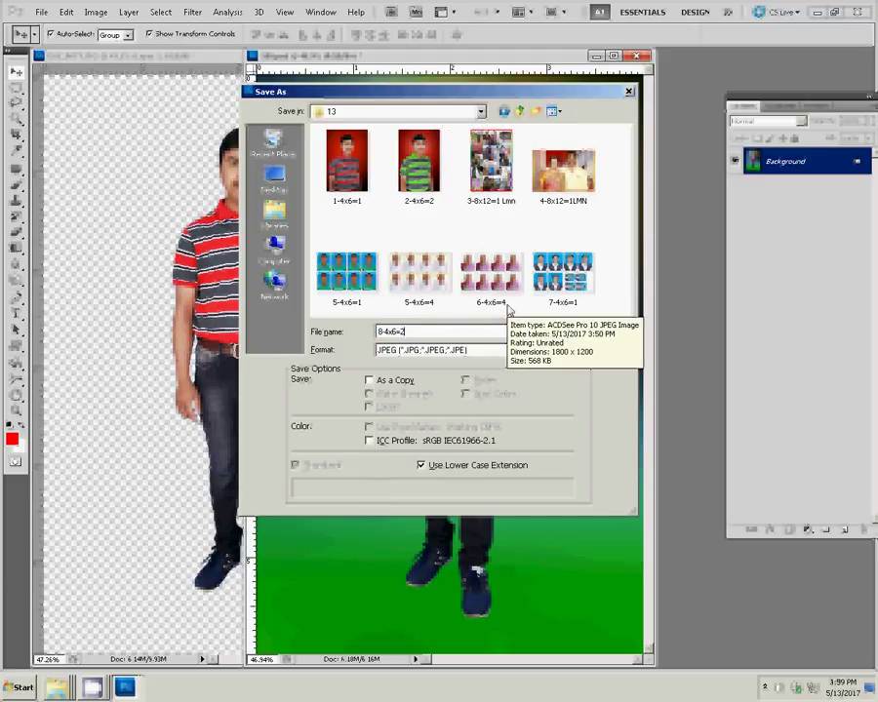
key(Return)
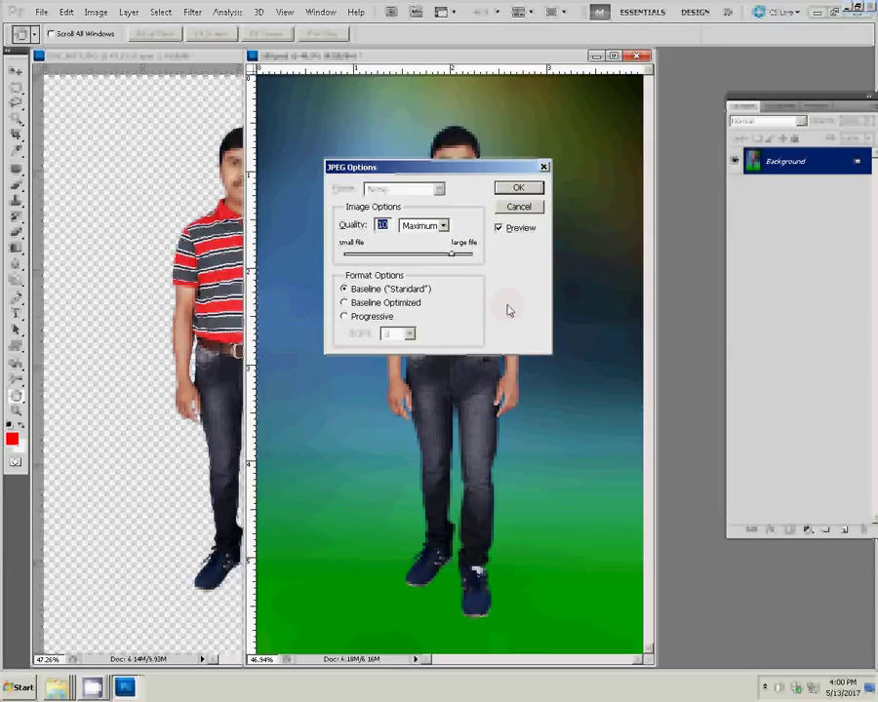
key(Return)
key(v)
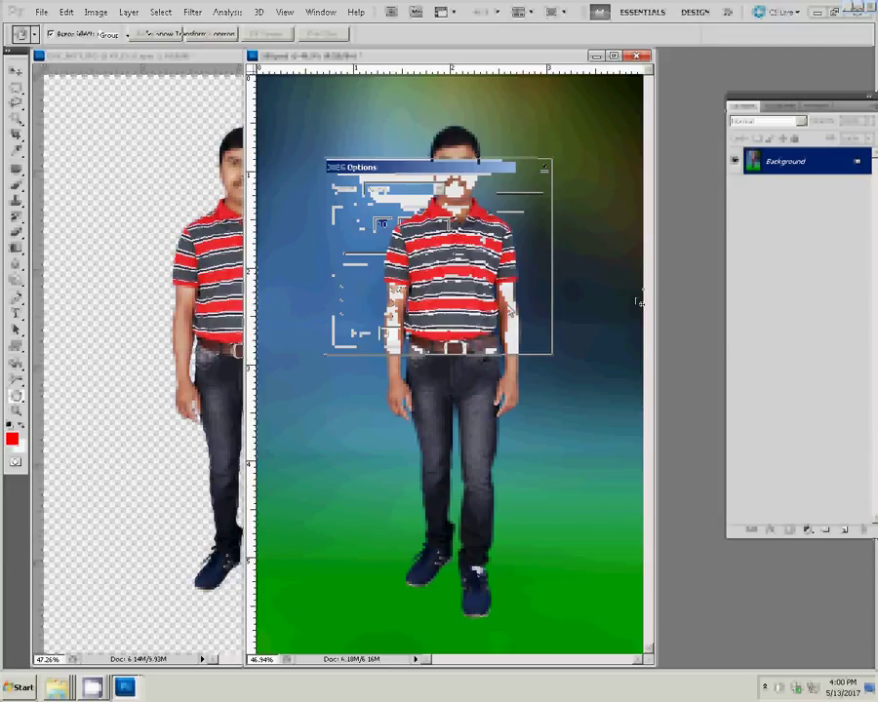
click(639, 56)
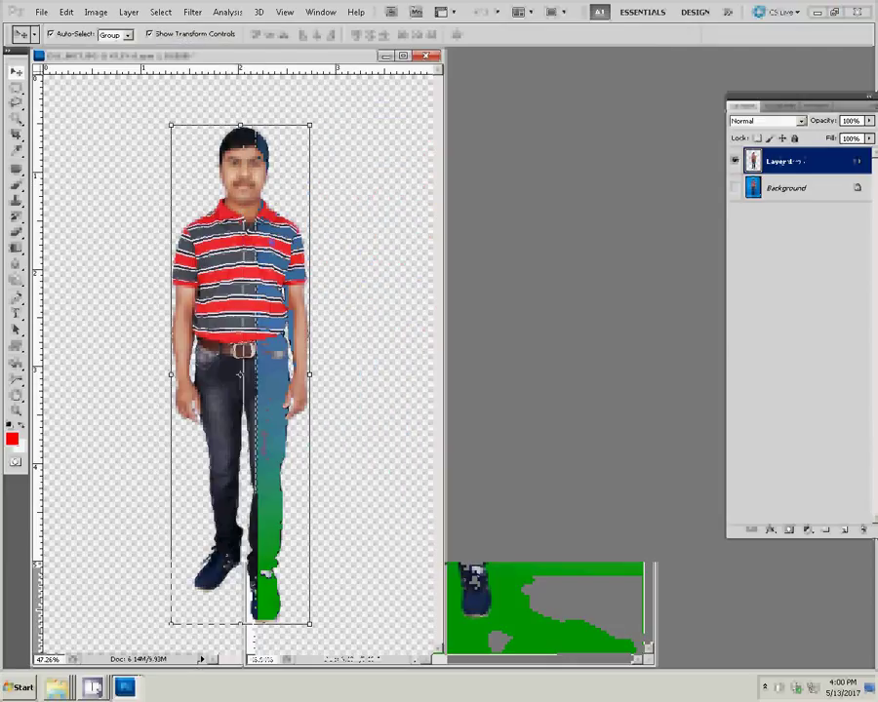